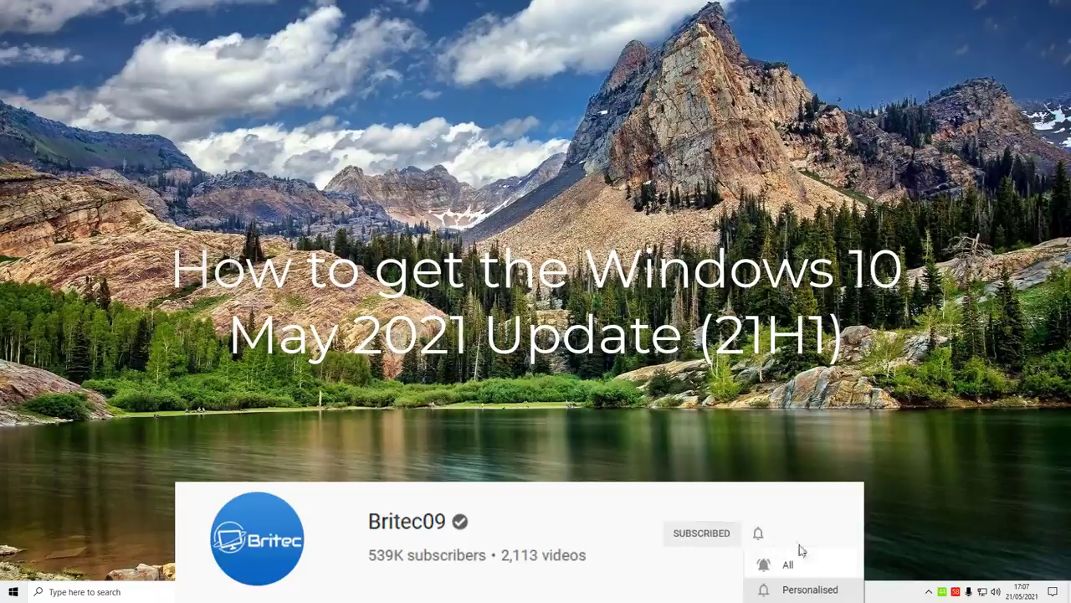
# Step: Check with winver that the PC runs Windows 10 Pro 20H2 (OS Build 19042.985), then close it
pyautogui.click(130, 590)
pyautogui.write('win')
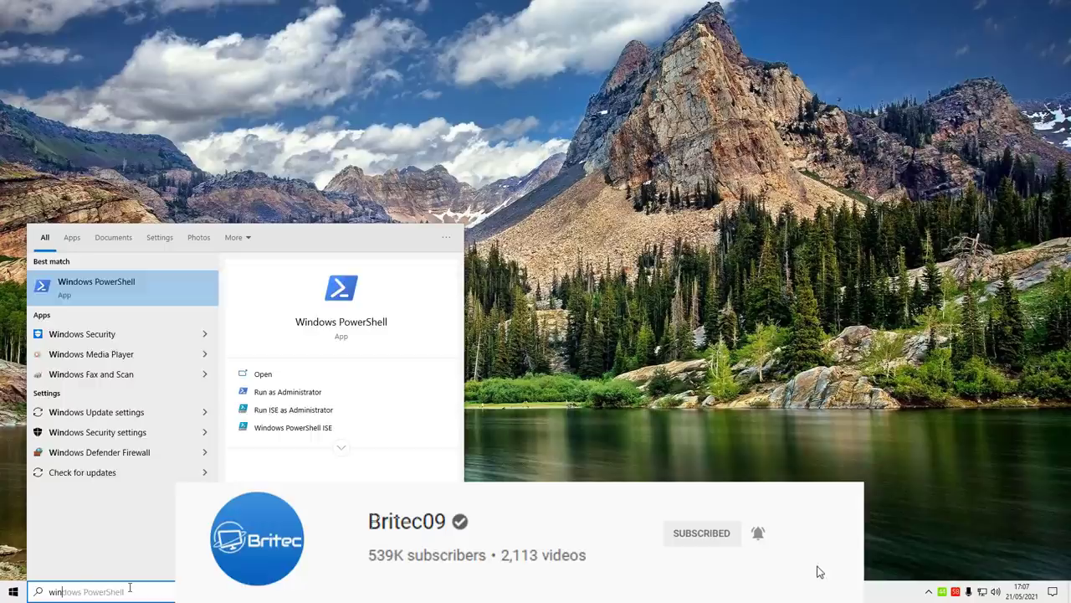
pyautogui.write('ver')
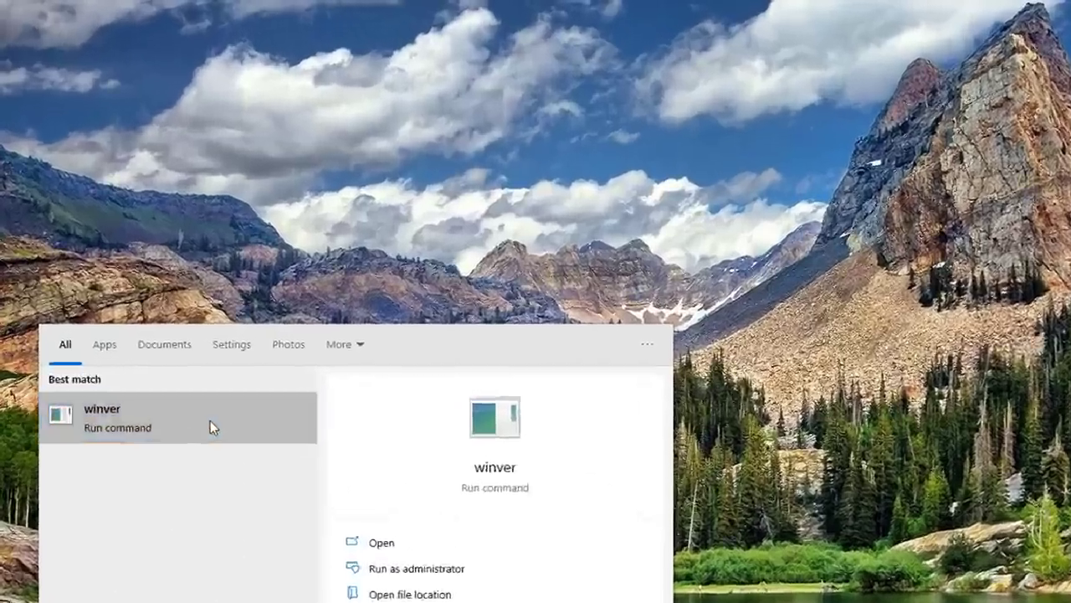
pyautogui.click(210, 427)
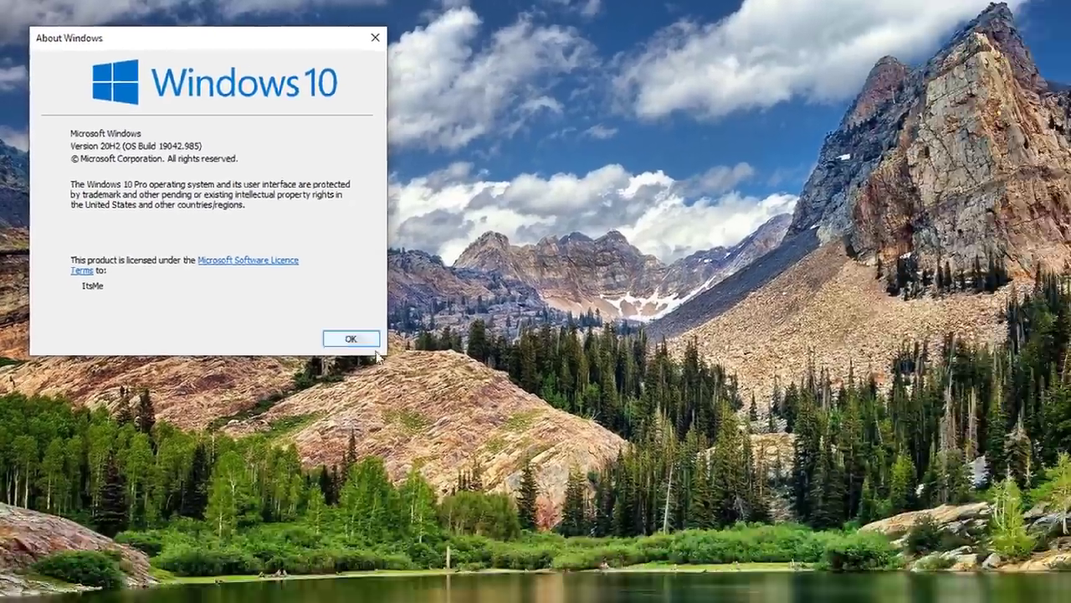
pyautogui.click(372, 341)
# Step: Check for updates in Windows Update until the version 21H1 feature update is offered, then close Settings
pyautogui.click(14, 591)
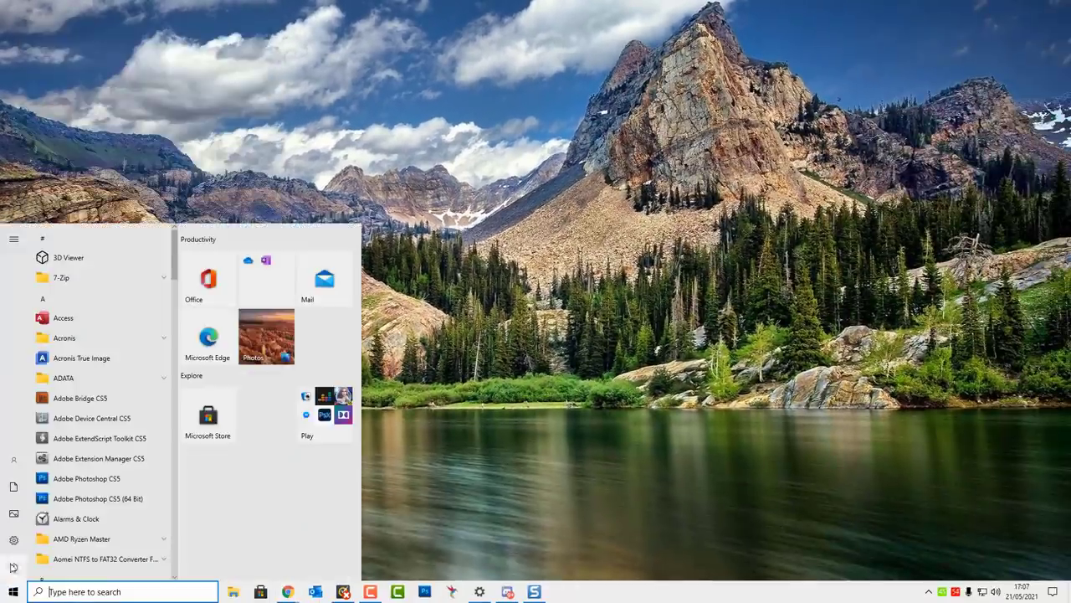
pyautogui.click(13, 540)
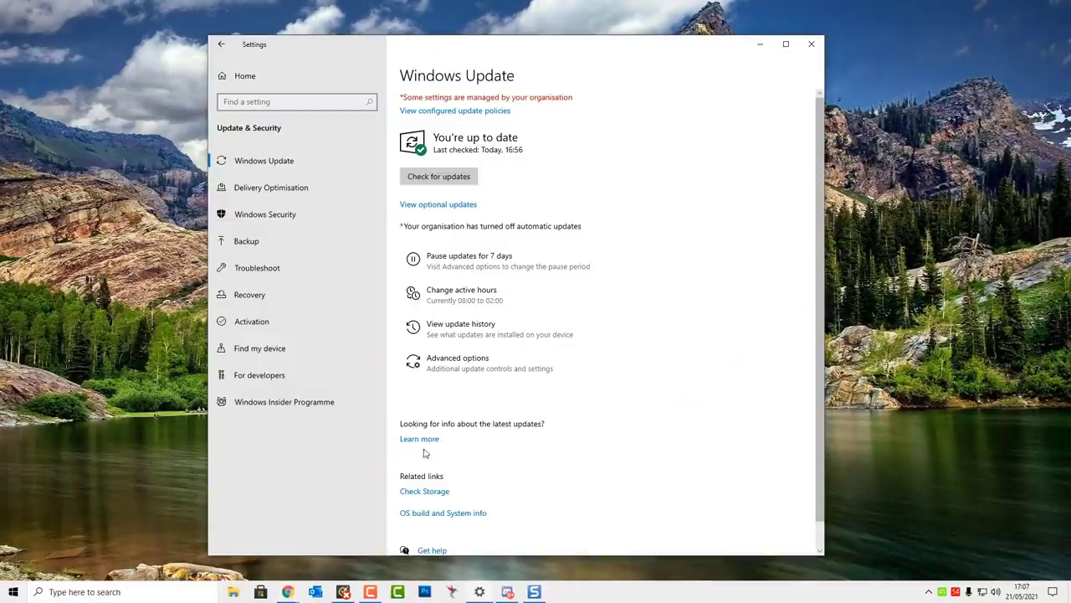
pyautogui.click(450, 178)
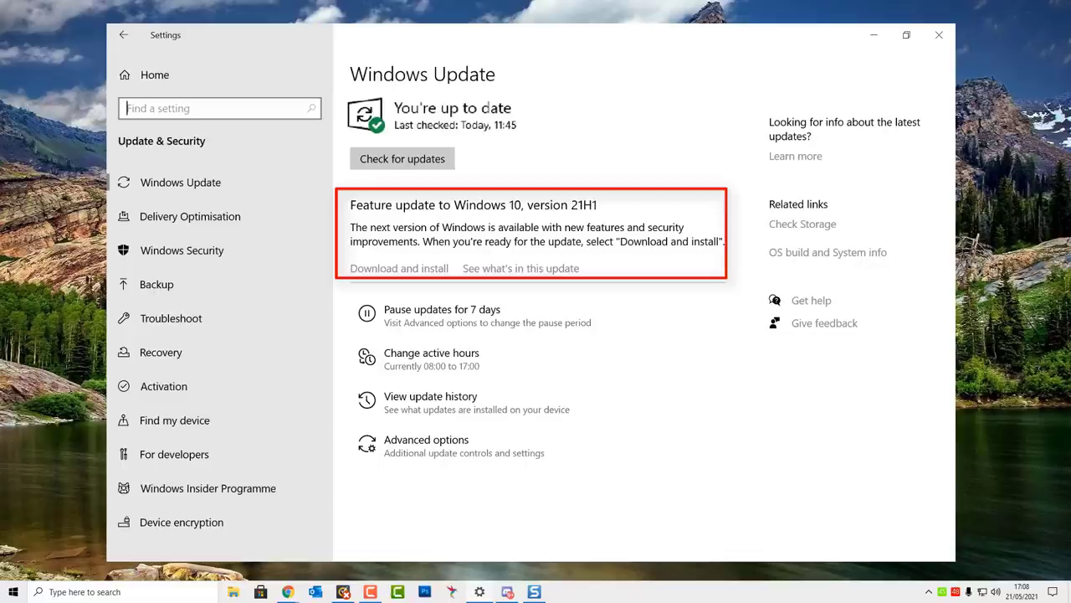
pyautogui.hotkey('alt', 'F4')
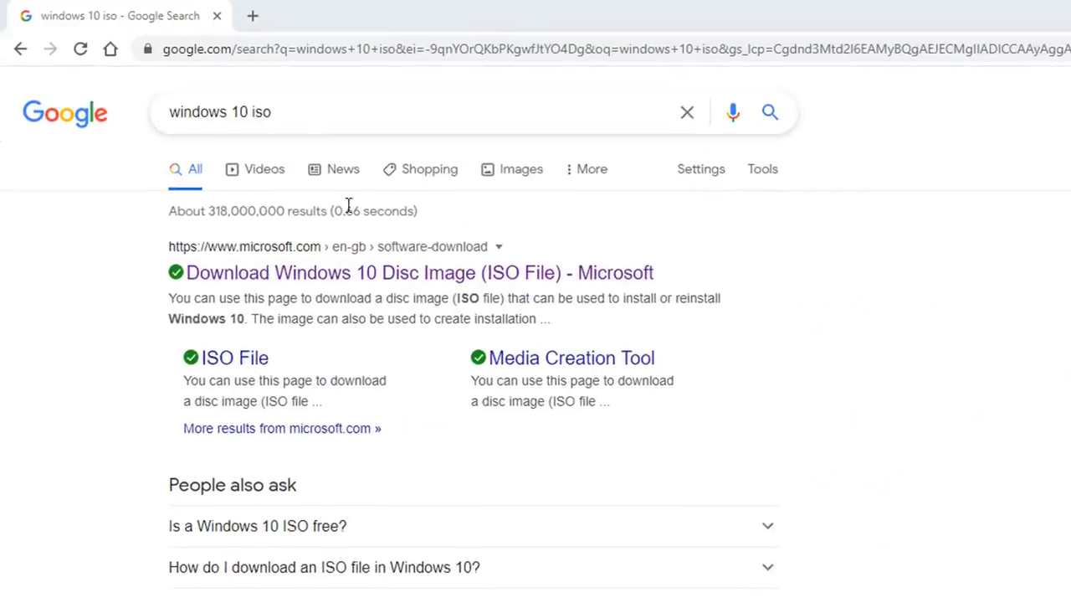
# Step: Open the 'Download Windows 10 Disc Image (ISO File) - Microsoft' search result
pyautogui.click(320, 281)
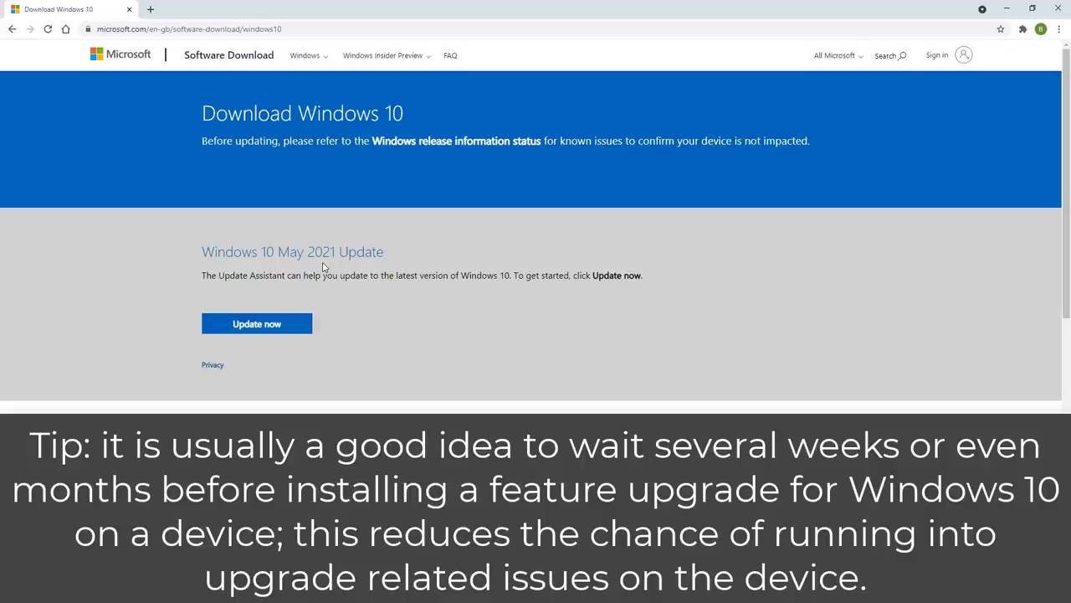
# Step: Download the Windows 10 May 2021 Update Assistant and run the downloaded .exe
pyautogui.click(273, 324)
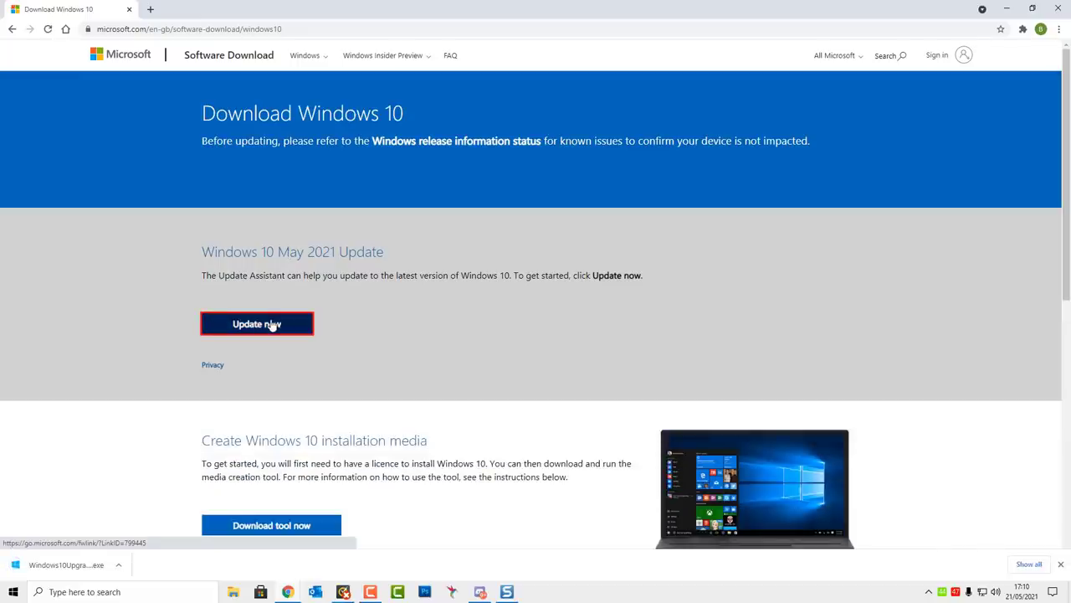
pyautogui.click(61, 573)
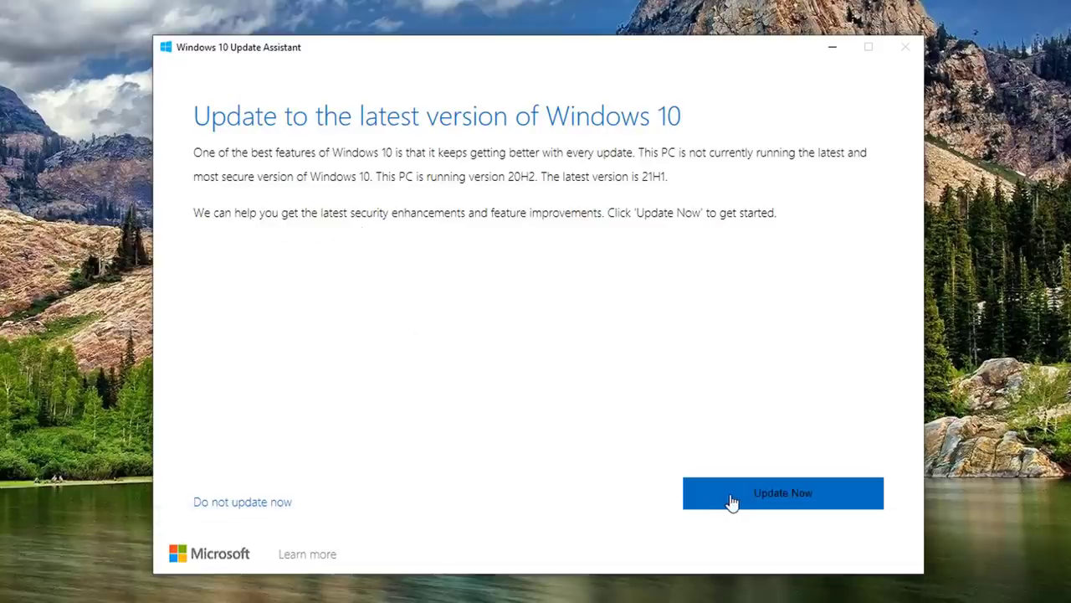
# Step: Start the Update Assistant upgrade and continue past the compatibility check to install 21H1
pyautogui.click(732, 500)
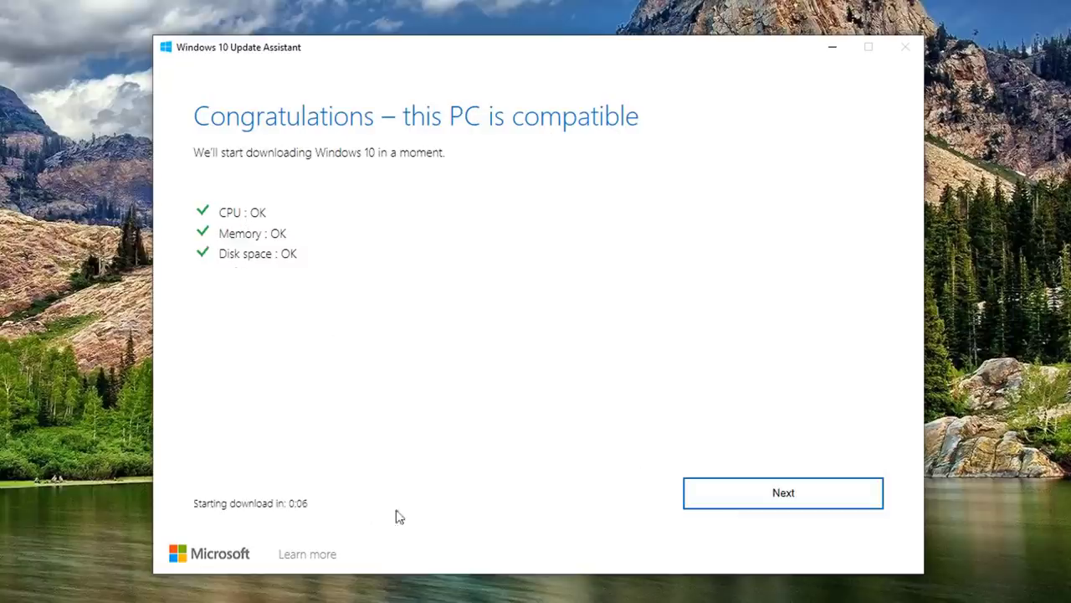
pyautogui.click(745, 508)
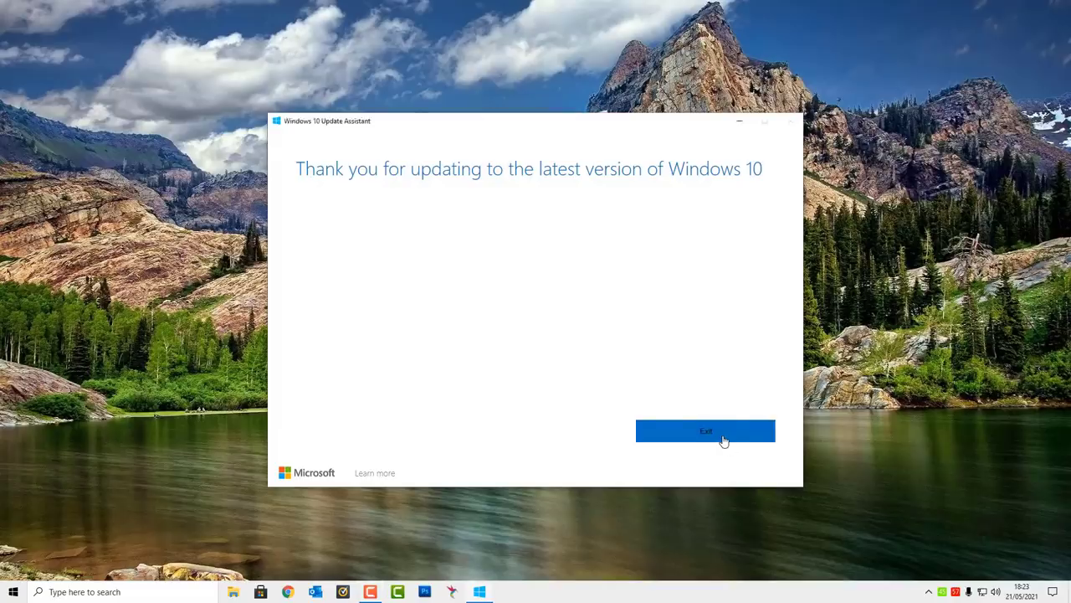
# Step: Exit the Update Assistant and verify with winver that Windows reports 21H1 (OS Build 19043.985)
pyautogui.click(721, 438)
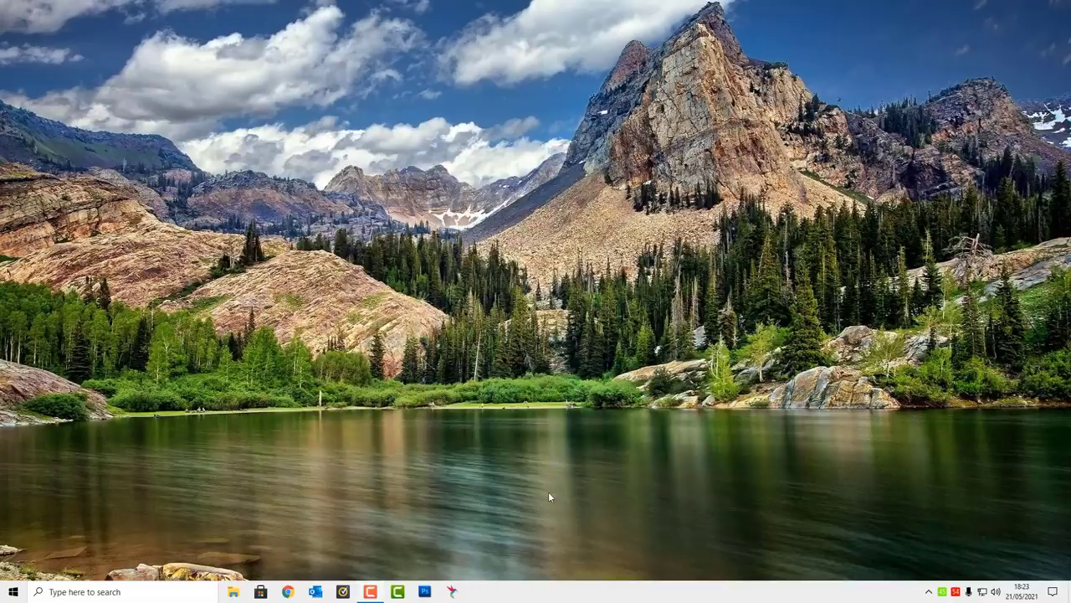
pyautogui.click(75, 591)
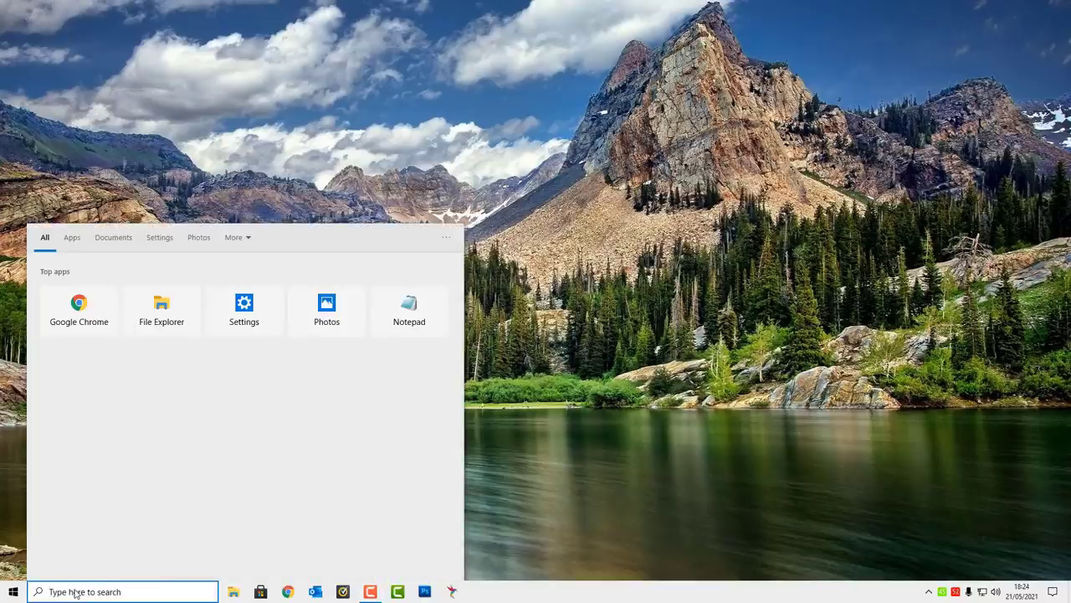
pyautogui.write('winver')
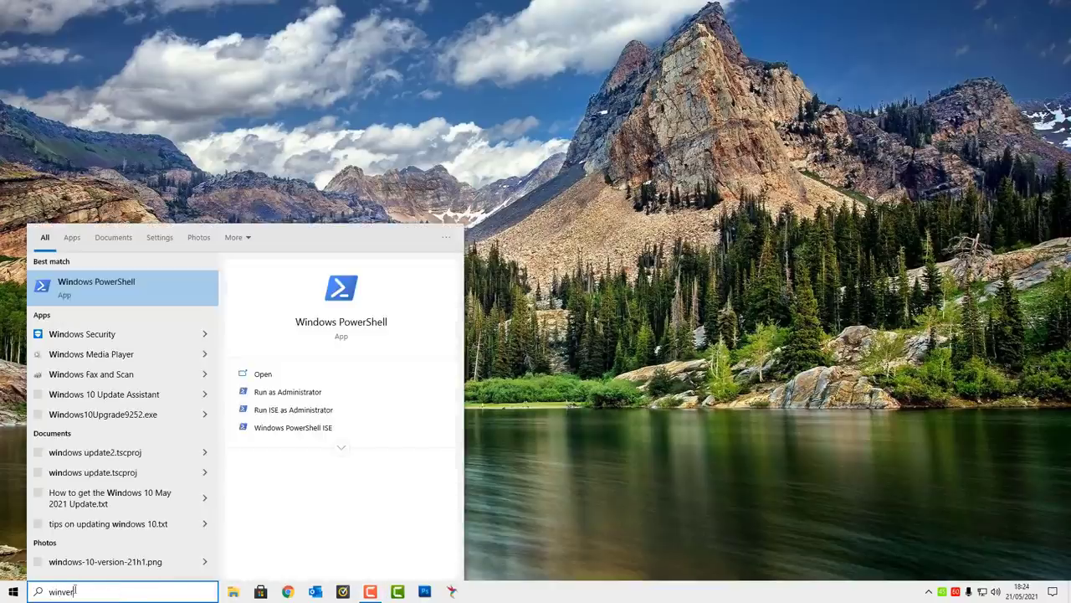
pyautogui.click(81, 293)
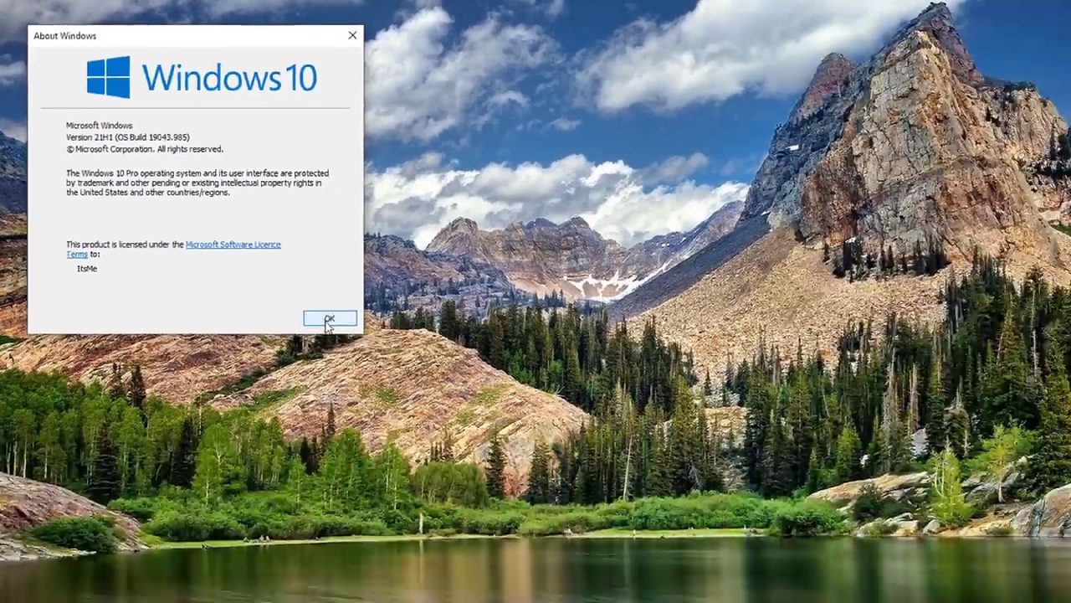
pyautogui.click(329, 319)
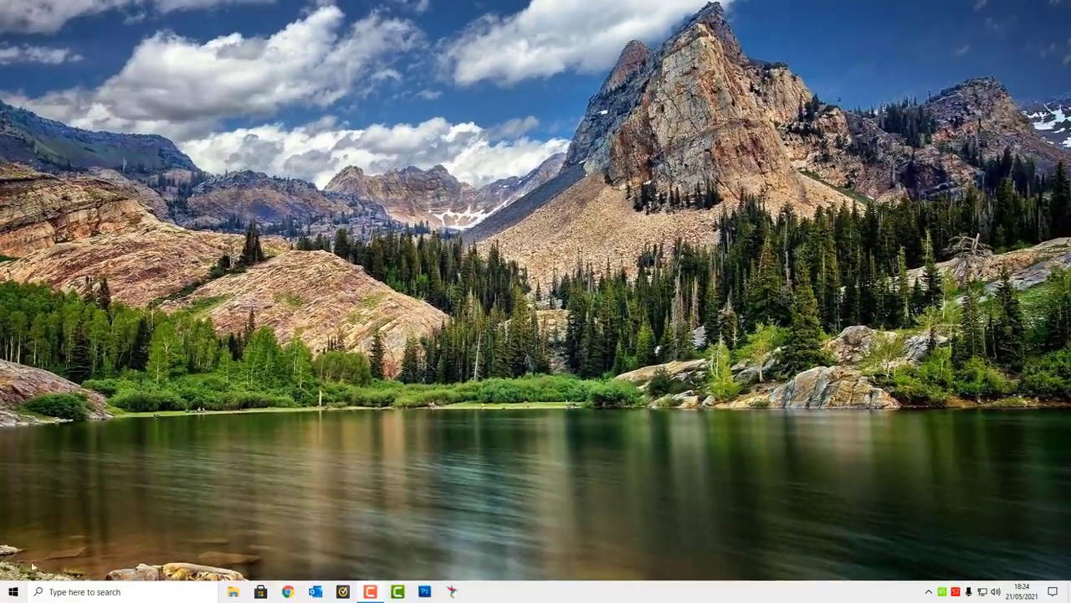
# Step: Open Windows Settings maximized and go to the Privacy section
pyautogui.click(13, 591)
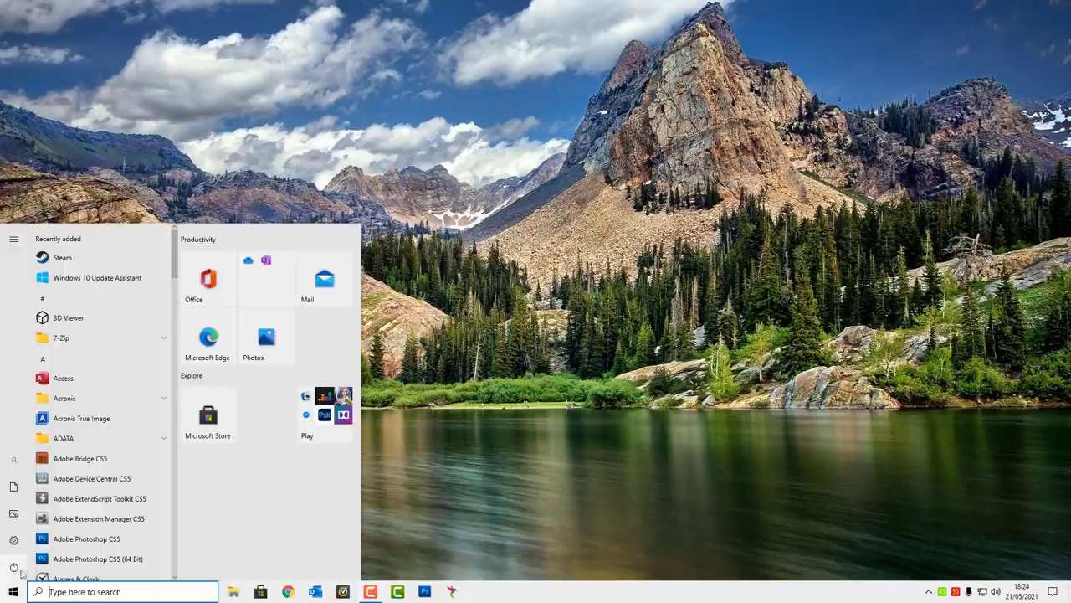
pyautogui.click(38, 541)
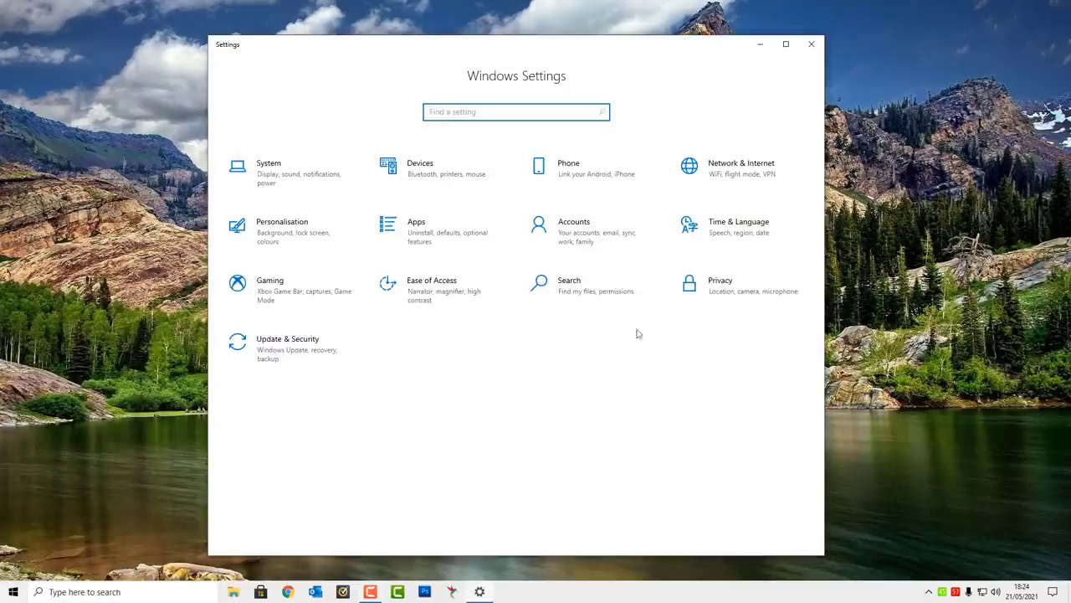
pyautogui.click(785, 43)
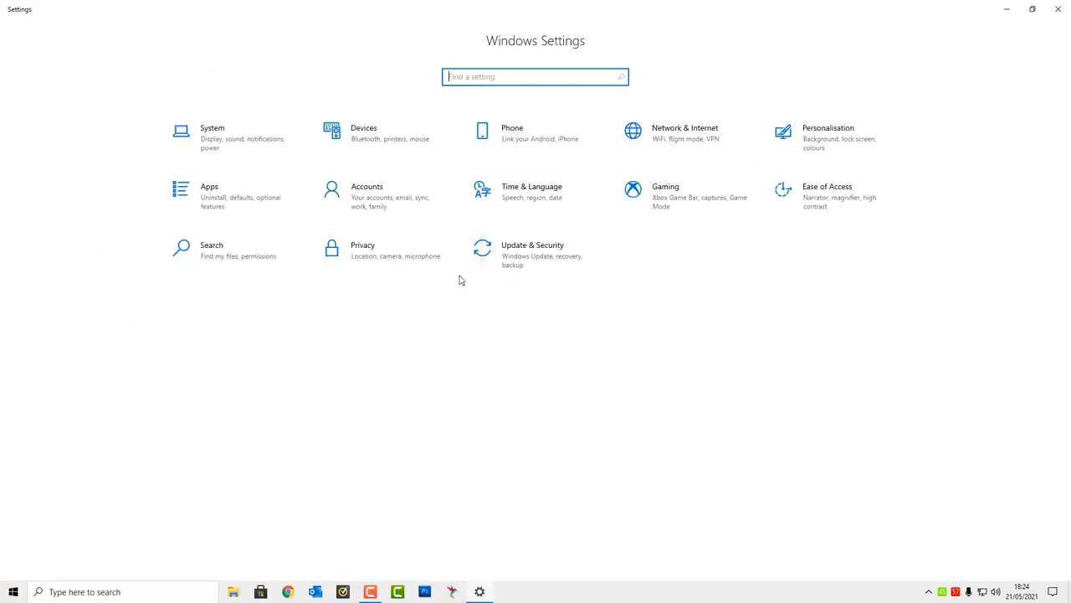
pyautogui.click(400, 254)
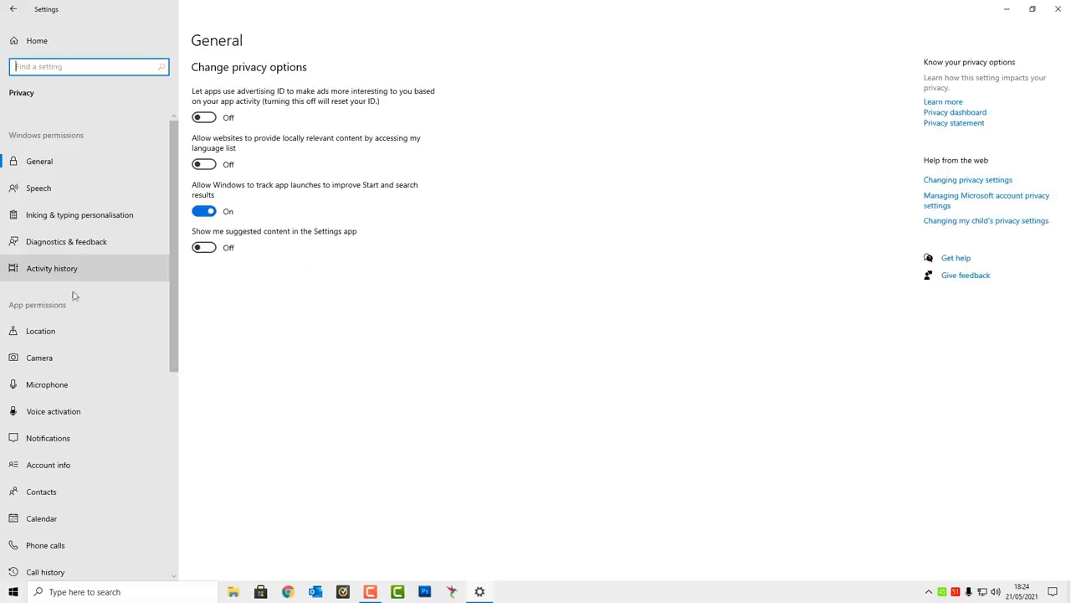
# Step: Review the Camera, Microphone, Voice activation, General and Activity history privacy pages
pyautogui.click(47, 362)
pyautogui.click(46, 387)
pyautogui.click(42, 418)
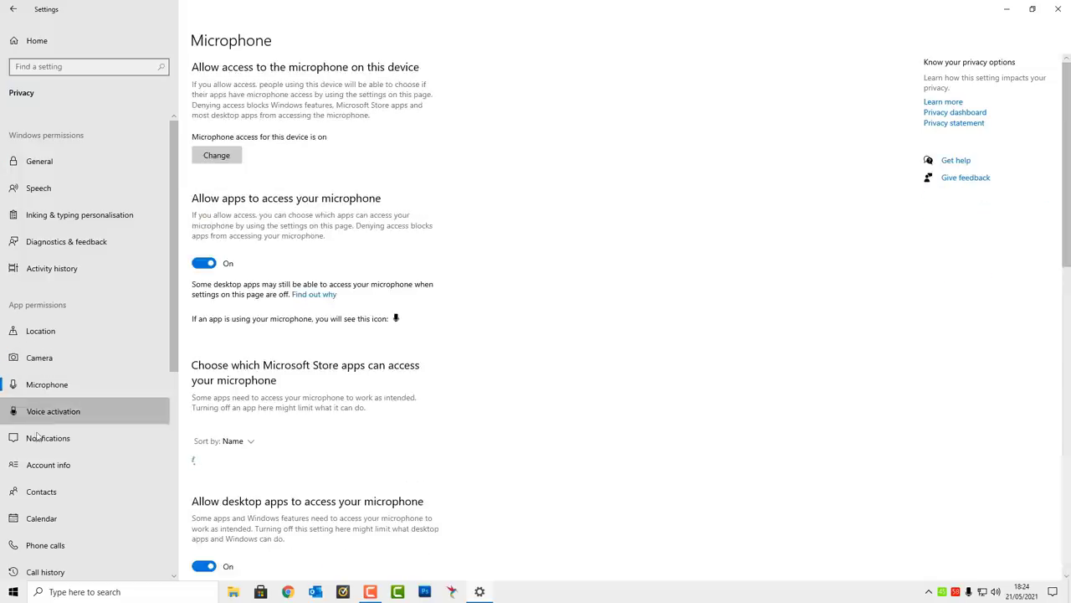
pyautogui.click(59, 176)
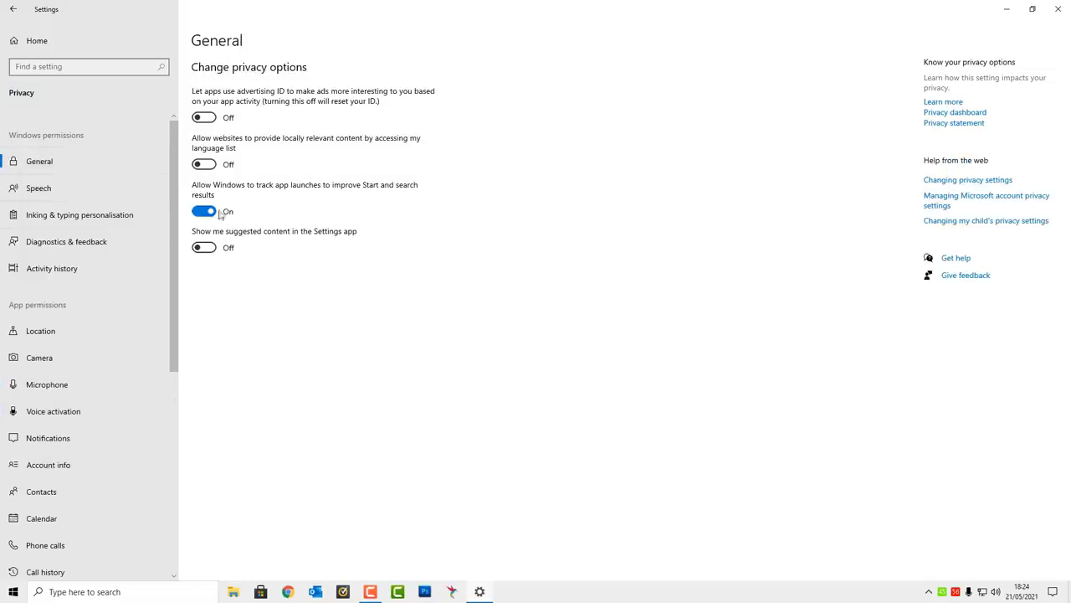
pyautogui.click(52, 268)
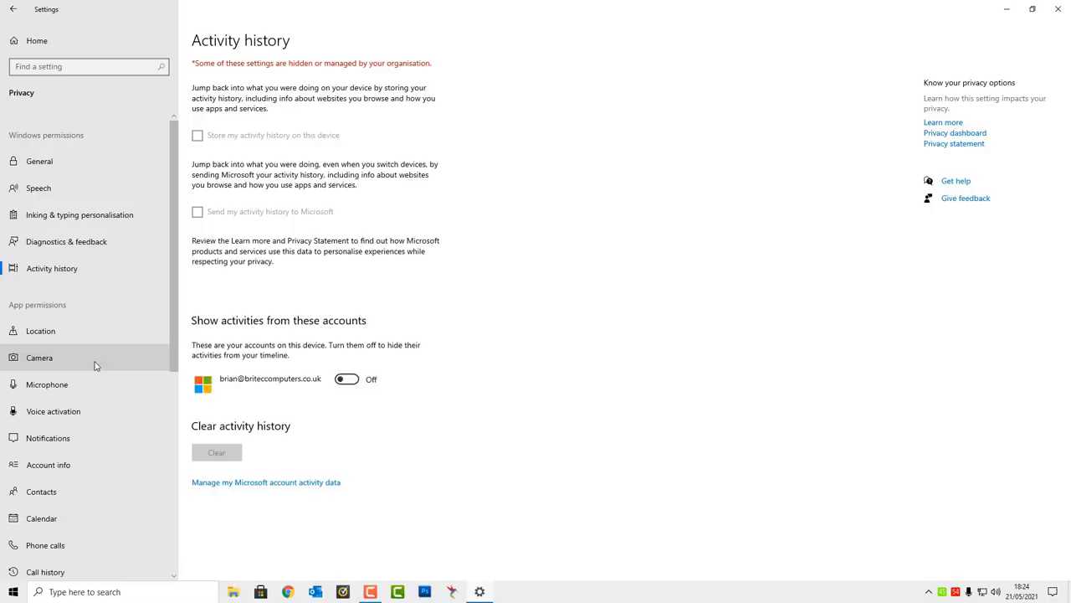
# Step: Review the Messaging, Background apps, Automatic file downloads and Documents privacy pages
pyautogui.scroll(-3, 75, 368)
pyautogui.click(38, 370)
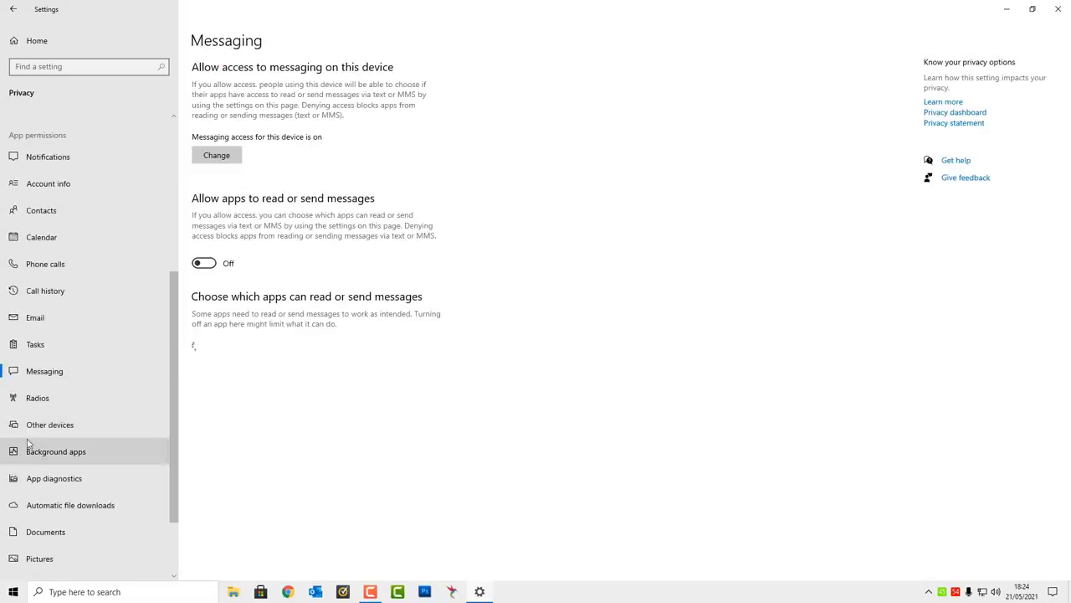
pyautogui.click(34, 443)
pyautogui.scroll(-2, 46, 432)
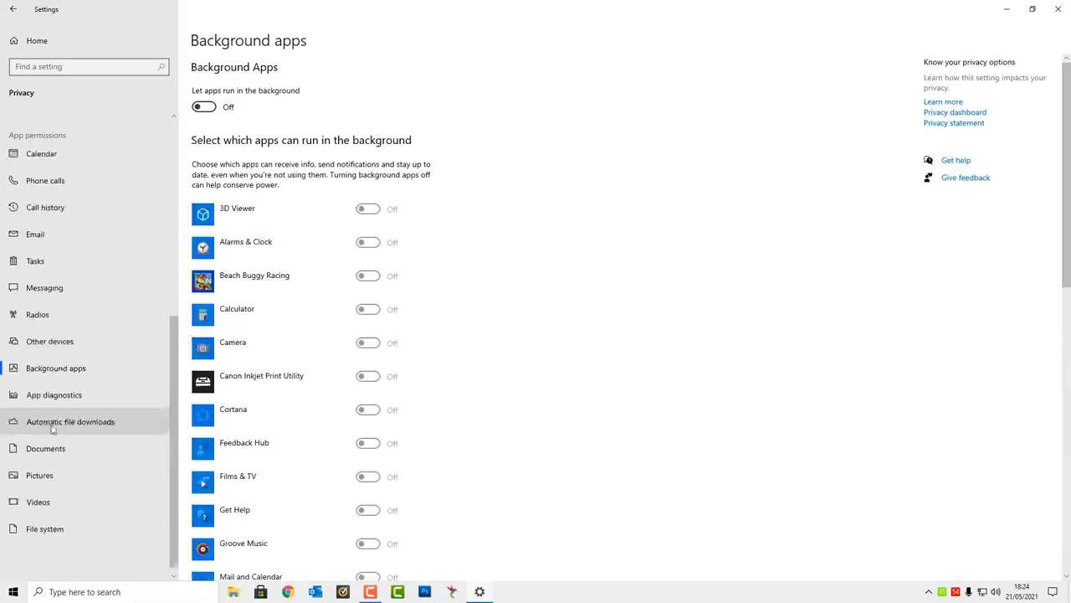
pyautogui.scroll(-3, 359, 276)
pyautogui.scroll(-3, 372, 425)
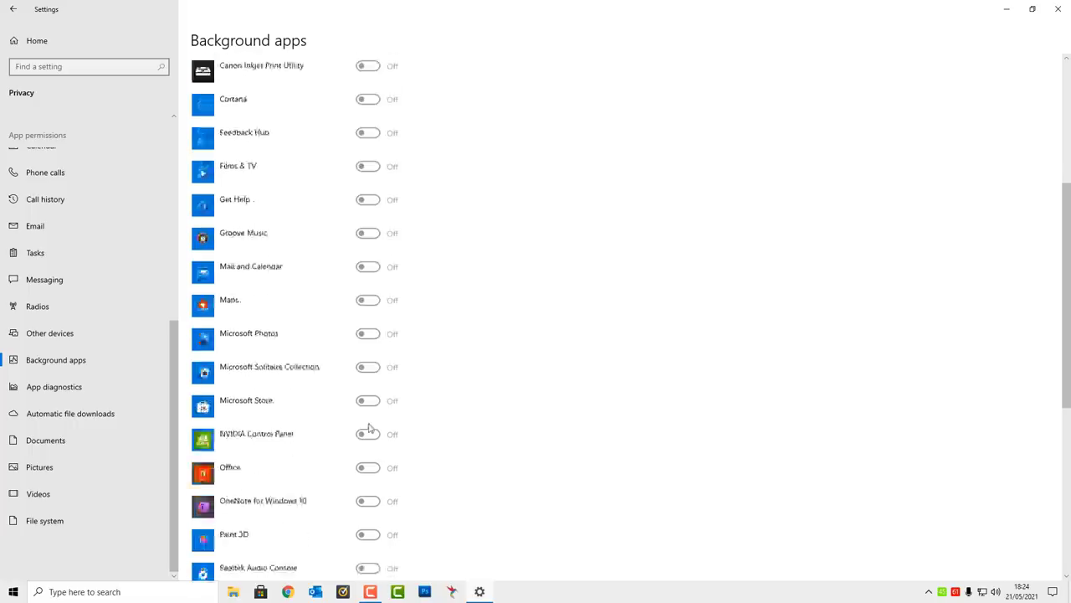
pyautogui.click(85, 419)
pyautogui.click(51, 448)
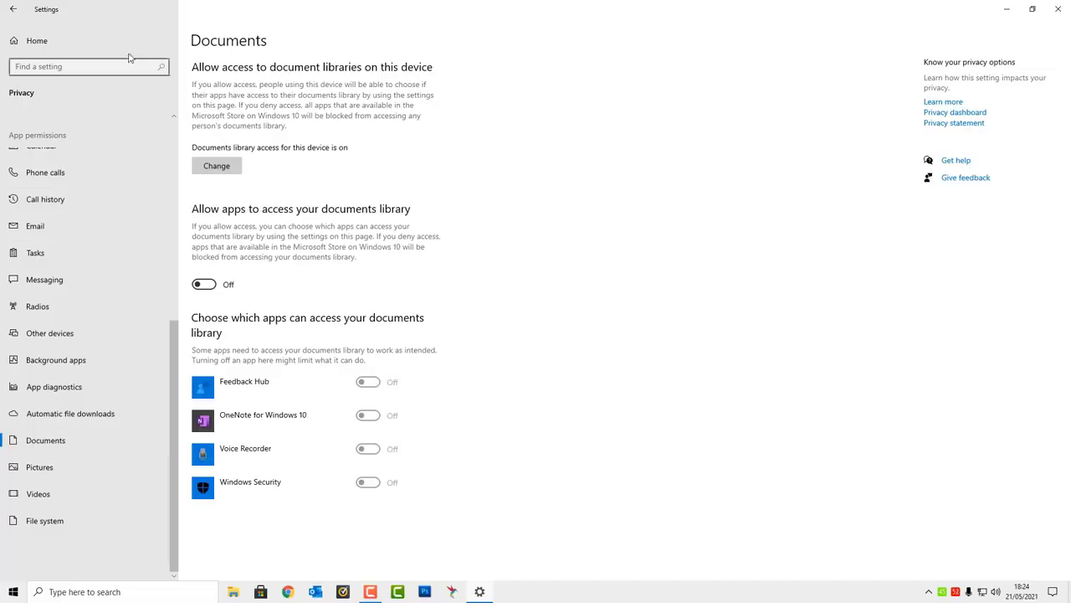
# Step: Close Settings and bring up the Start menu
pyautogui.click(1058, 9)
pyautogui.click(28, 591)
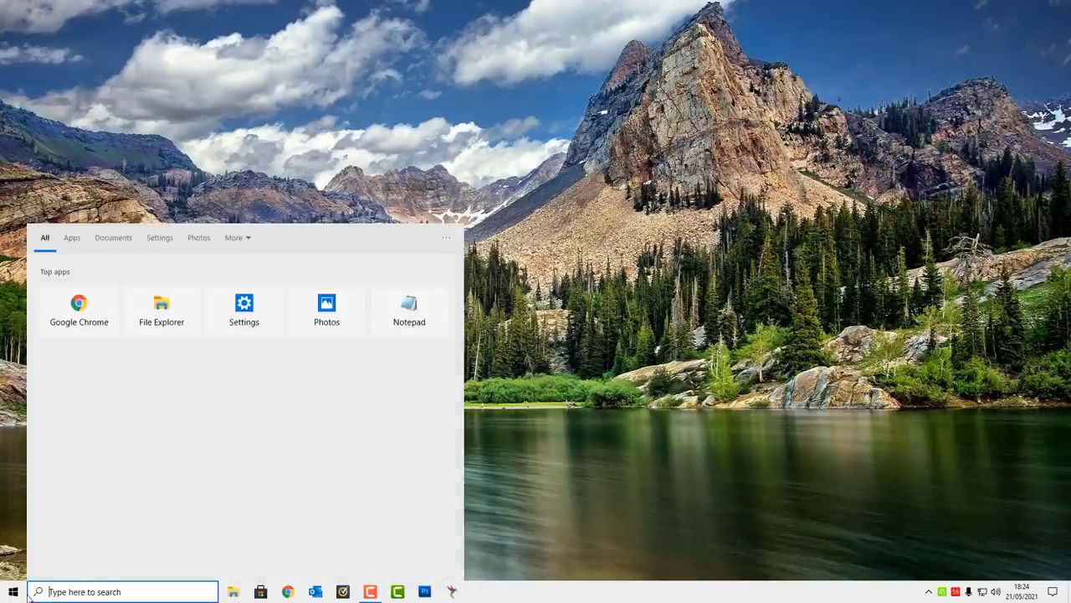
pyautogui.click(13, 592)
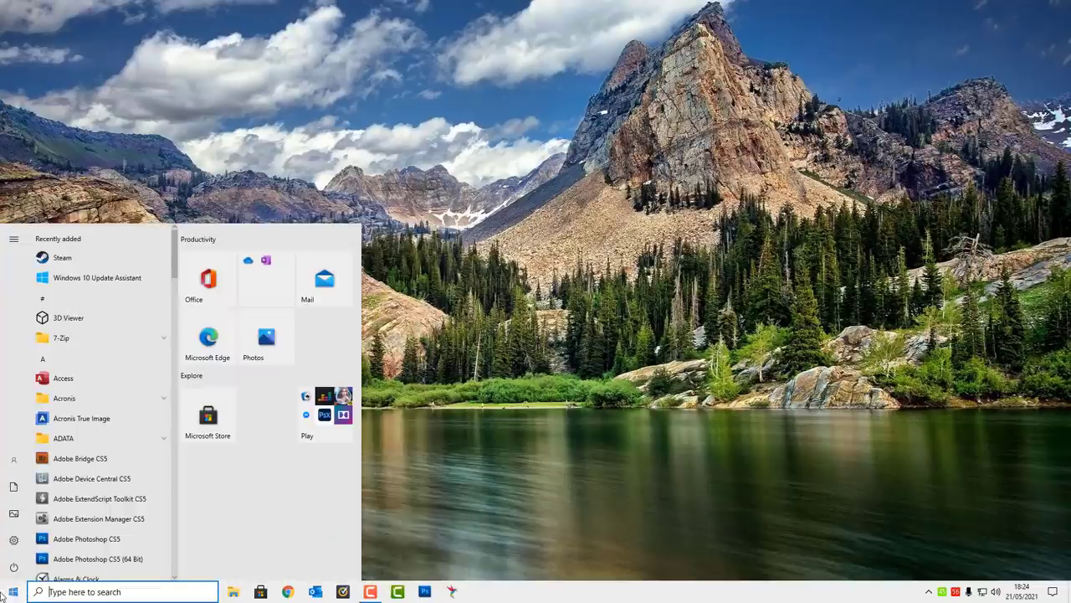
# Step: Open Update & Security in Settings and read the organisation-managed notice above the up-to-date status
pyautogui.click(13, 539)
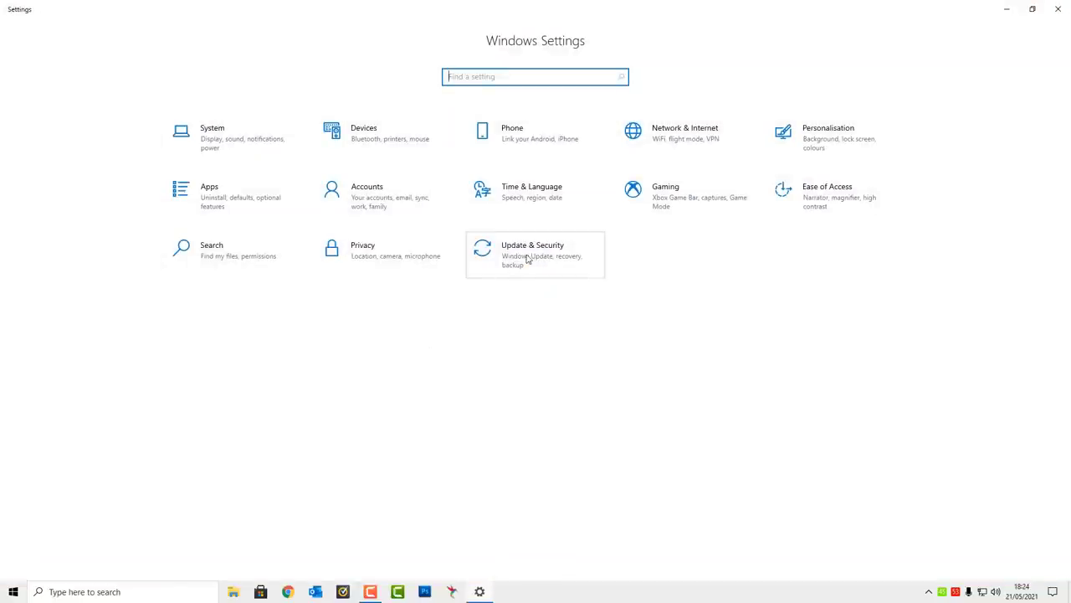
pyautogui.click(528, 260)
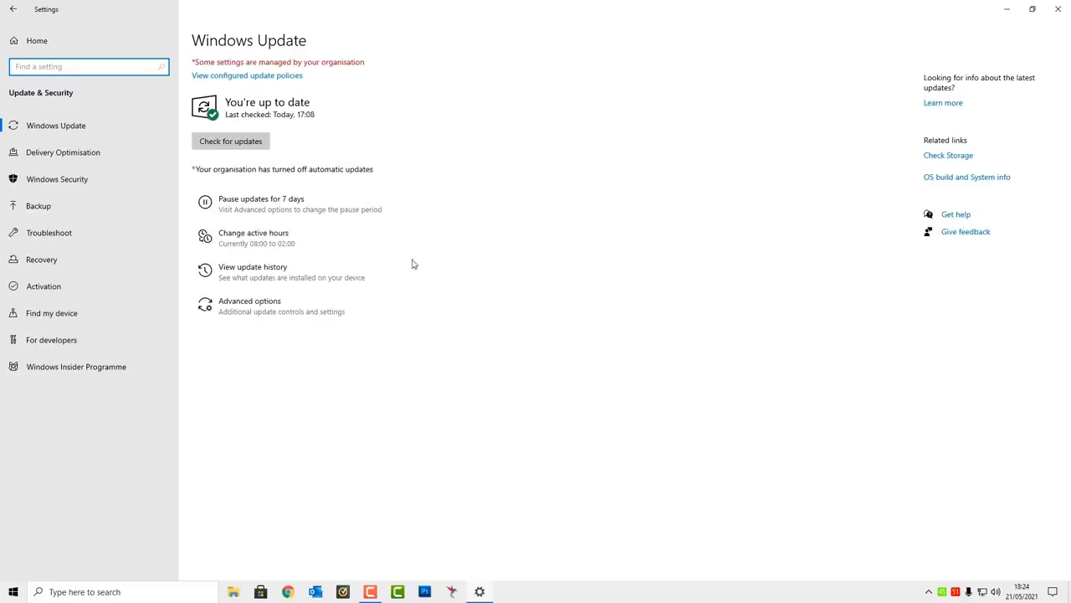
pyautogui.moveTo(195, 62); pyautogui.dragTo(376, 70)
pyautogui.click(371, 92)
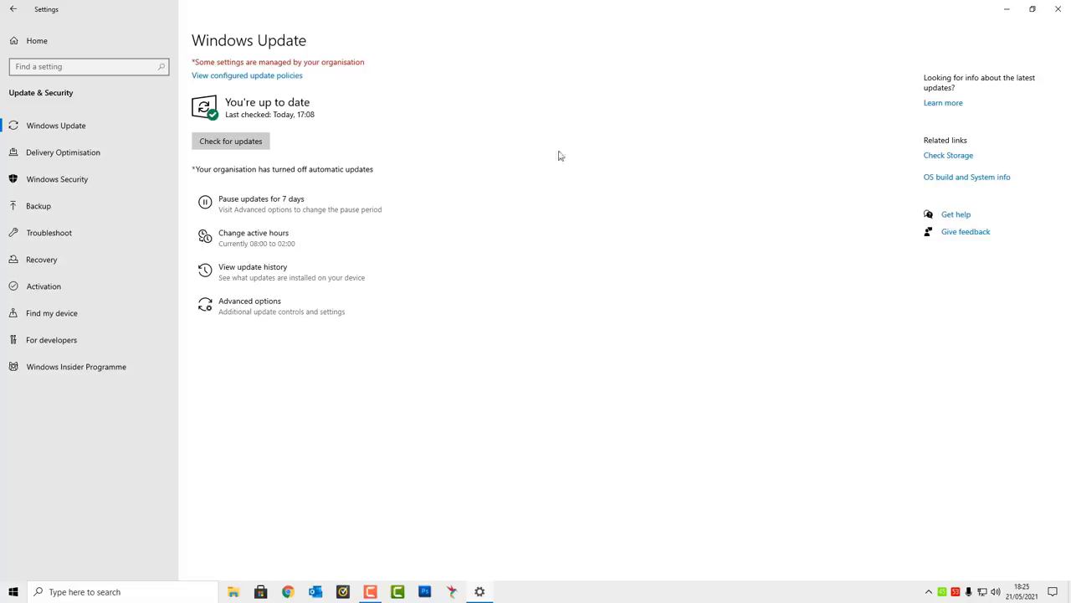
# Step: Open the Recovery page showing the option to go back to the previous Windows 10 version
pyautogui.click(49, 261)
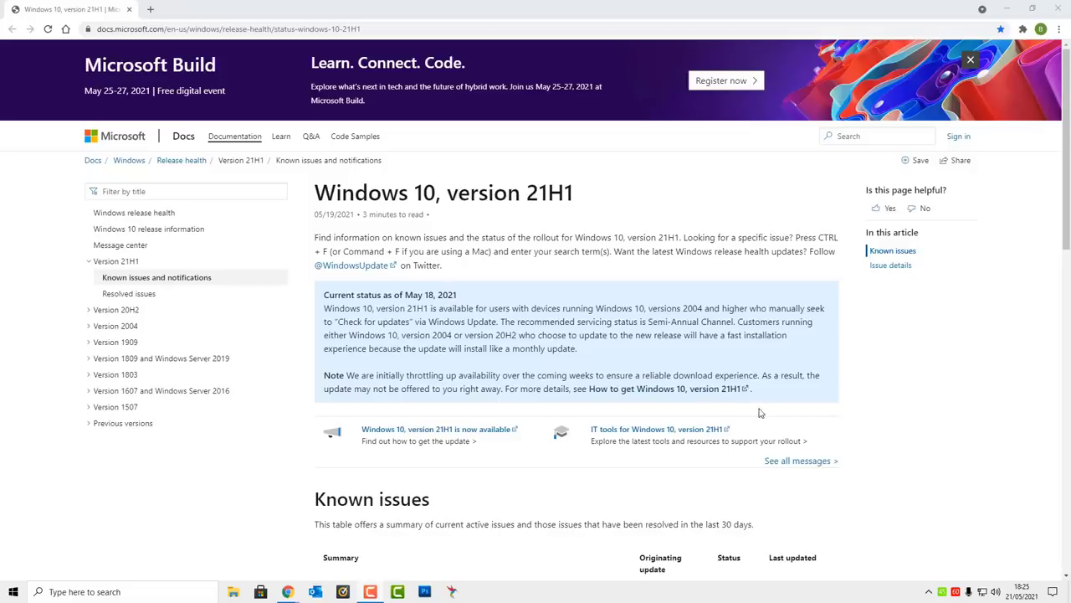
# Step: Scroll through the 21H1 Known issues table and Issue details on Microsoft Docs
pyautogui.scroll(-1, 745, 403)
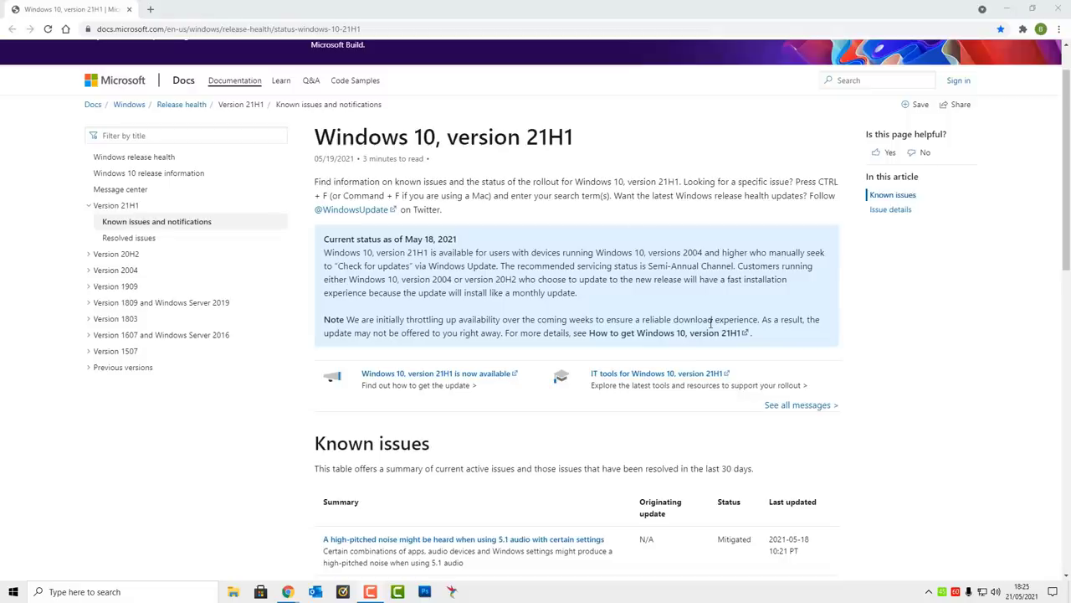
pyautogui.scroll(-4, 756, 389)
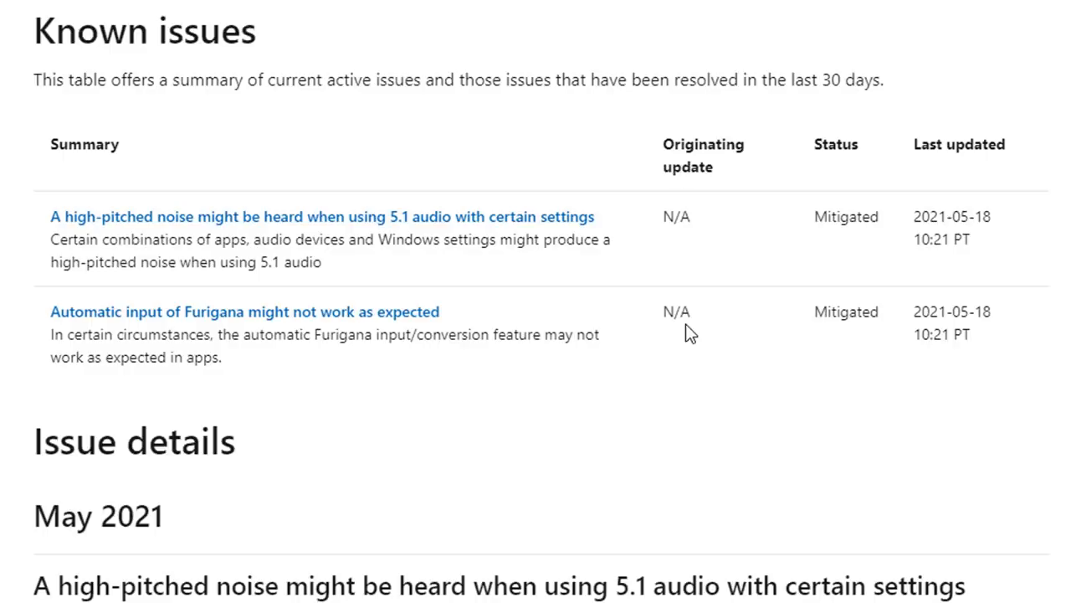
pyautogui.scroll(-2, 686, 332)
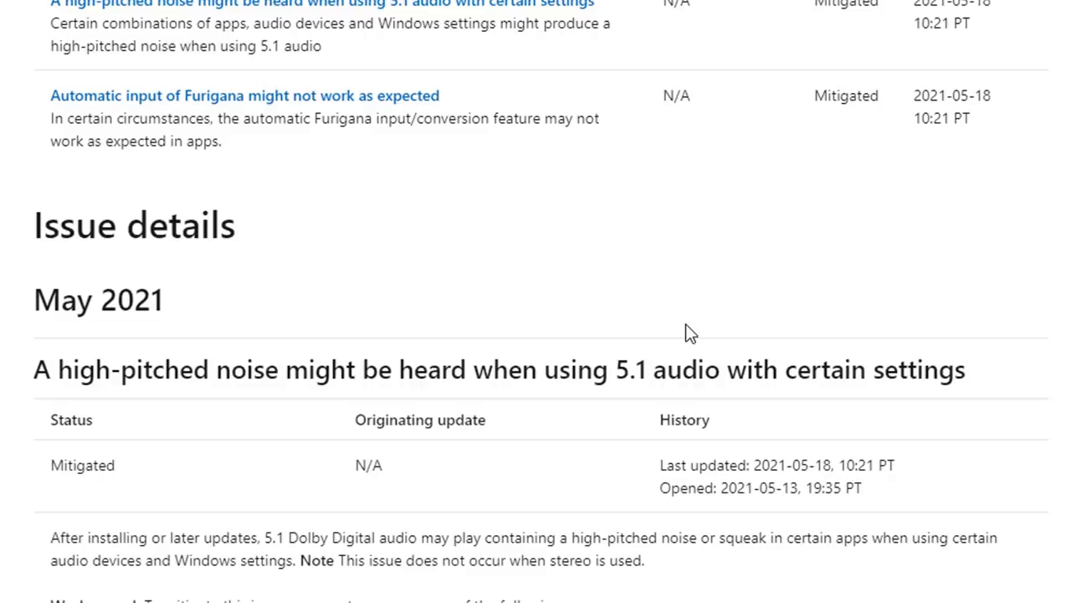
pyautogui.scroll(-3, 686, 332)
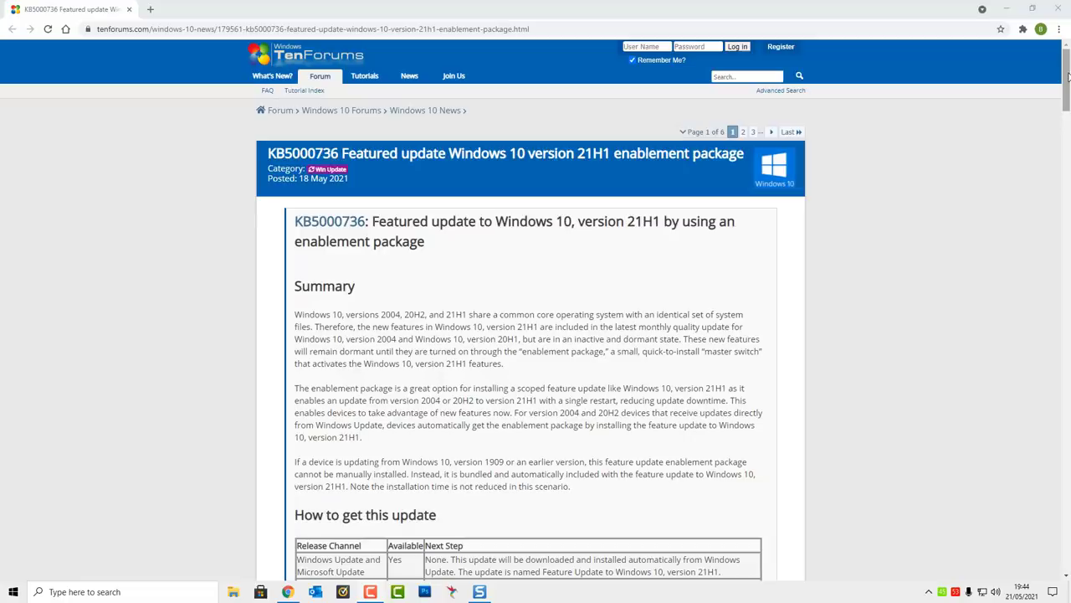
# Step: Save the 64-bit KB5000736 MSU link, then discard the download once Chrome blocks it as insecure
pyautogui.moveTo(1068, 76); pyautogui.dragTo(1068, 166)
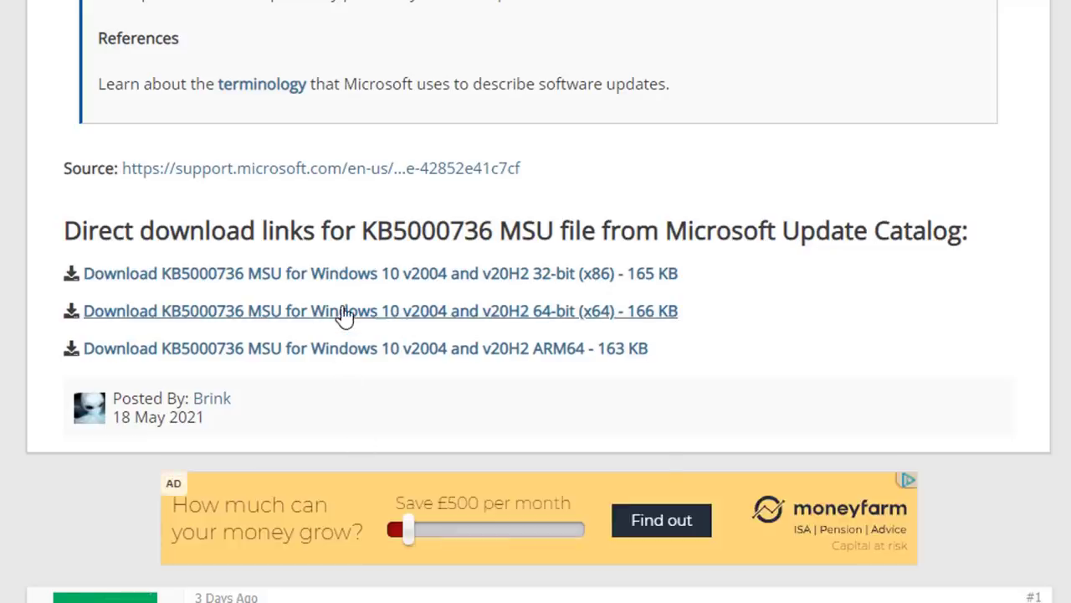
pyautogui.rightClick(346, 313)
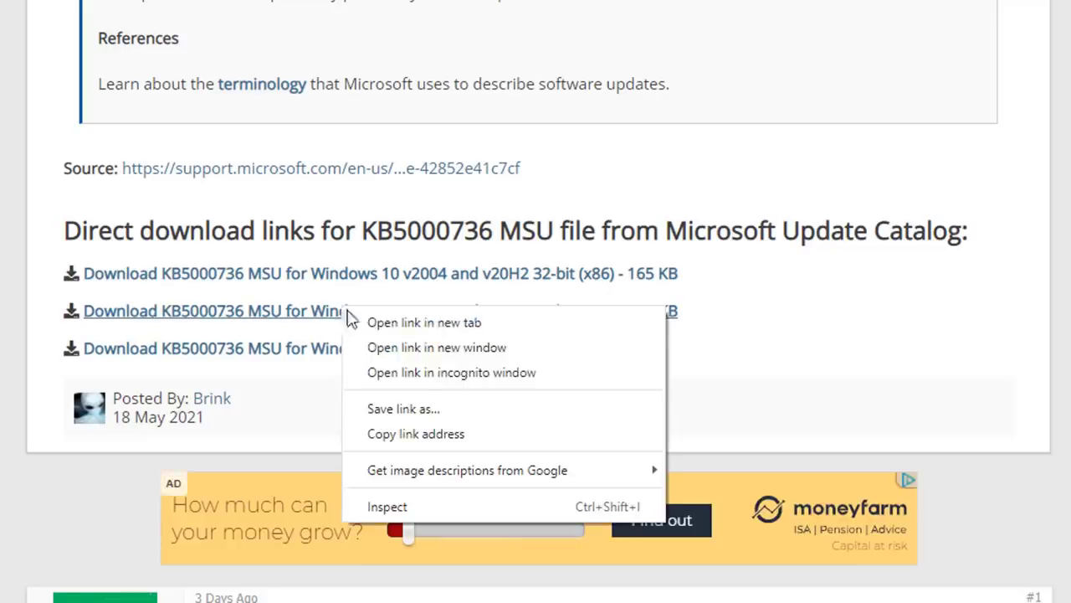
pyautogui.click(423, 410)
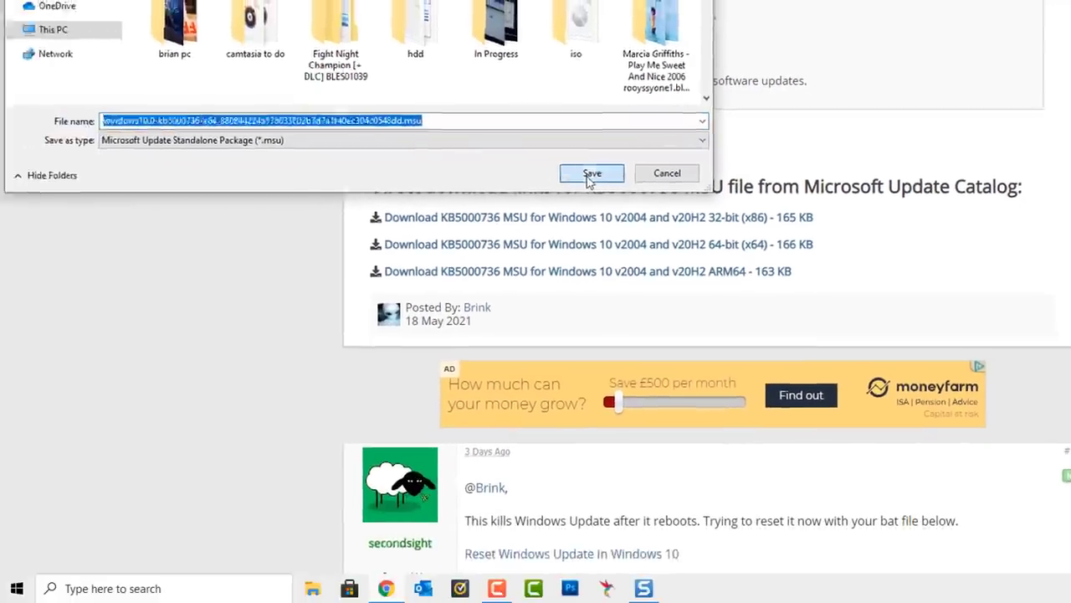
pyautogui.click(466, 201)
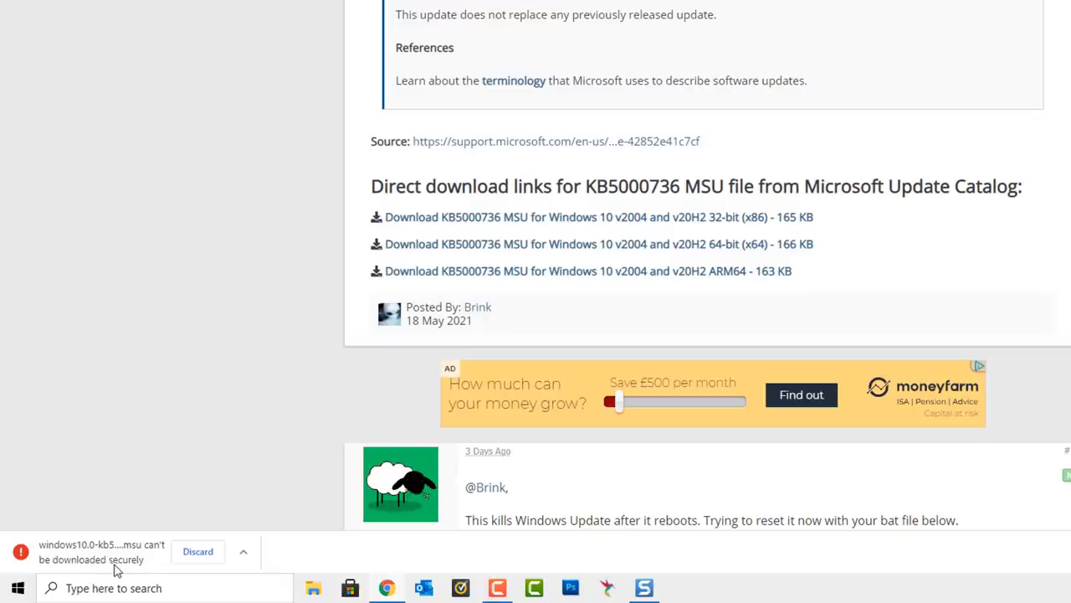
pyautogui.click(243, 551)
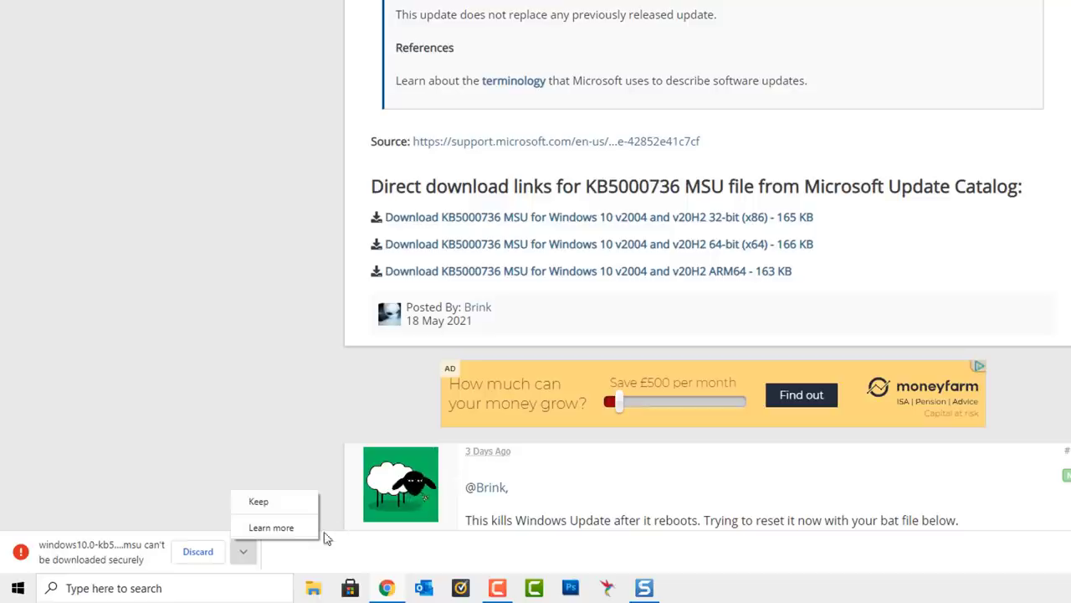
pyautogui.click(199, 552)
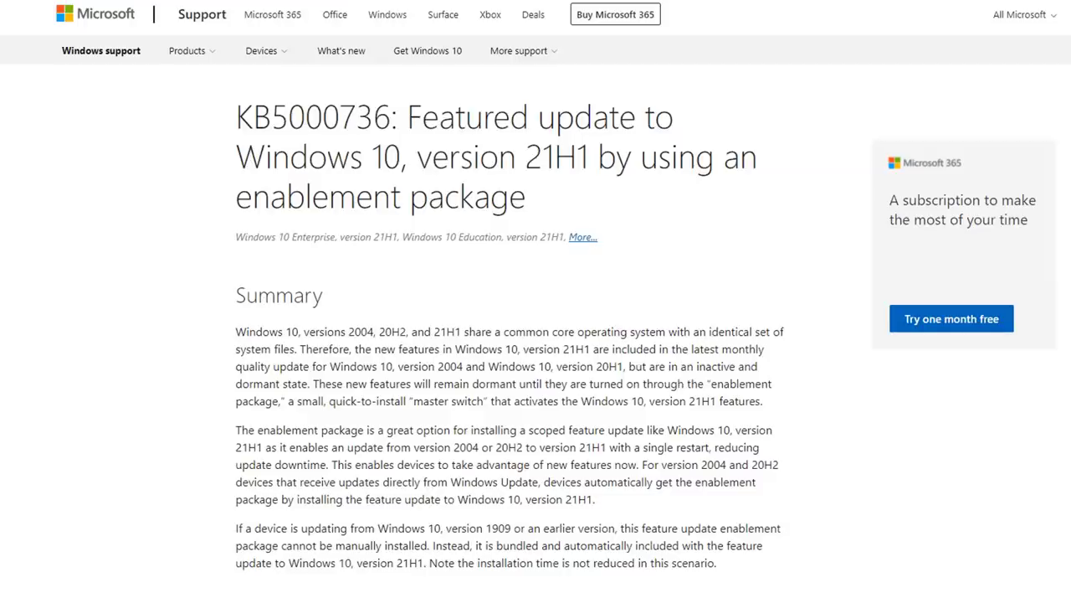
# Step: Scroll the KB5000736 article down to the How to get this update and Prerequisites sections
pyautogui.scroll(-3, 536, 302)
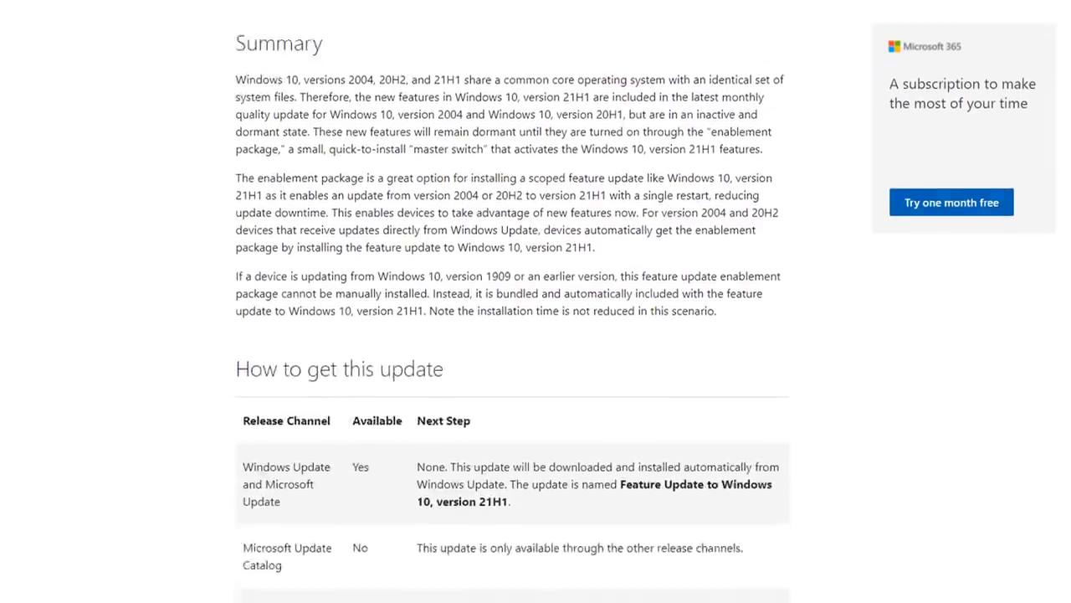
pyautogui.scroll(-4, 535, 302)
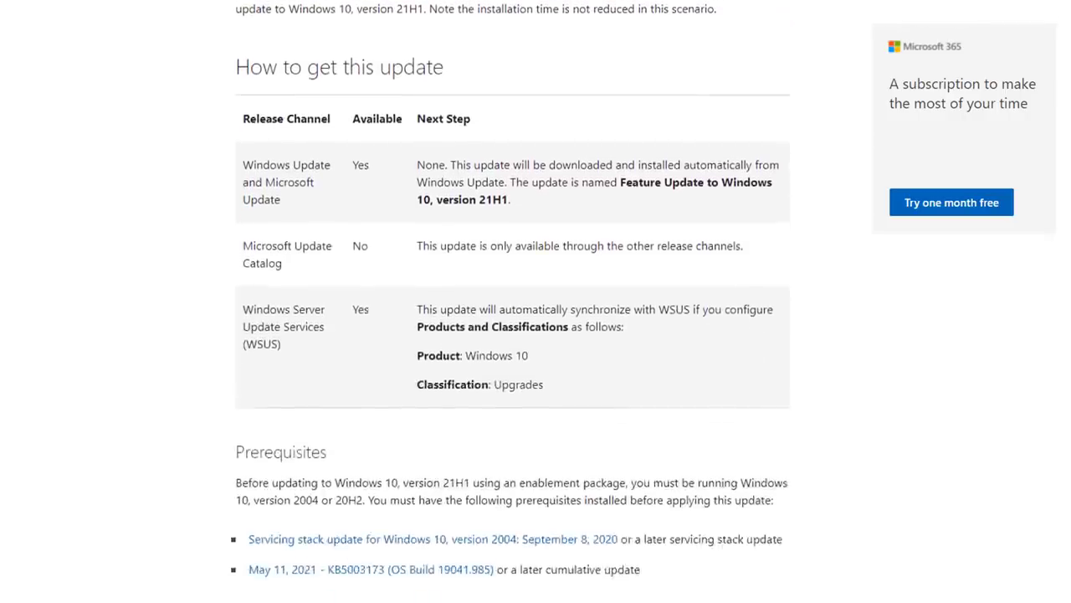
pyautogui.scroll(-1, 536, 301)
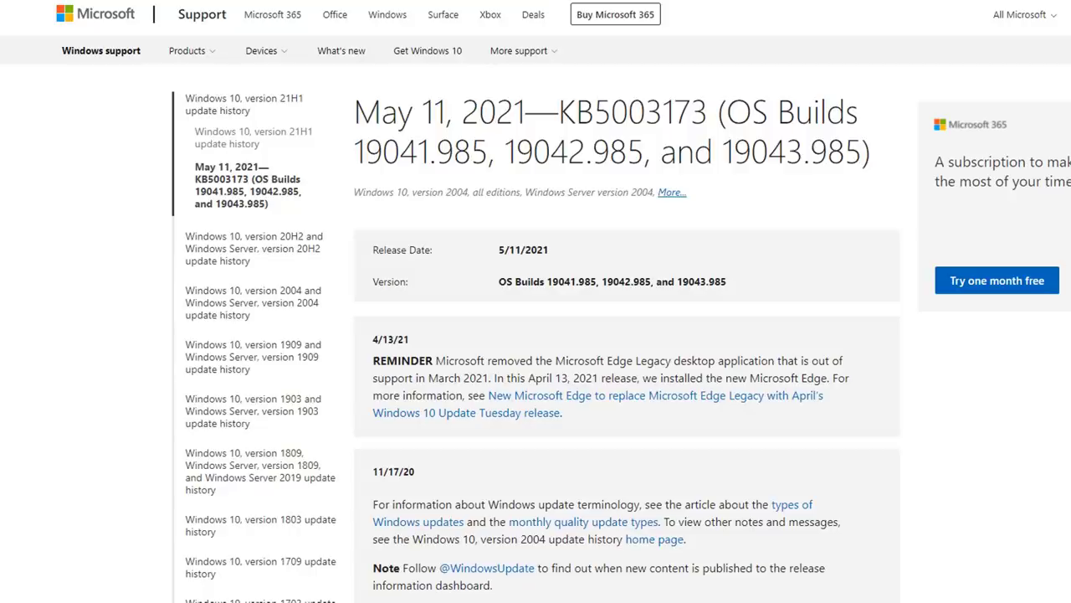
# Step: Expand and collapse the Windows 10, version 21H1 notes on KB5003173, then scroll to How to get this update
pyautogui.scroll(-3, 536, 301)
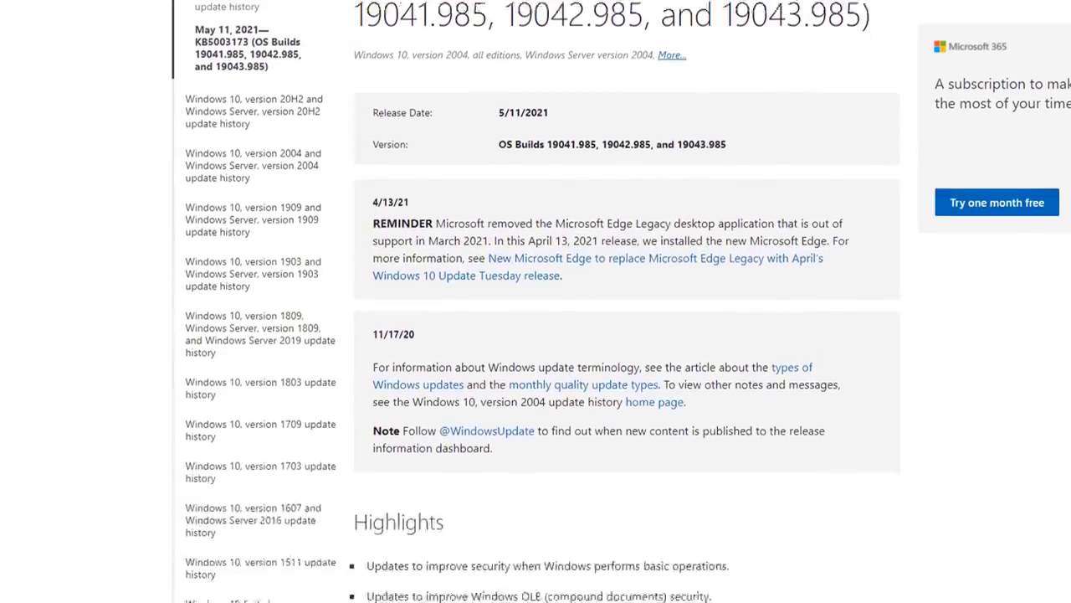
pyautogui.scroll(-5, 536, 301)
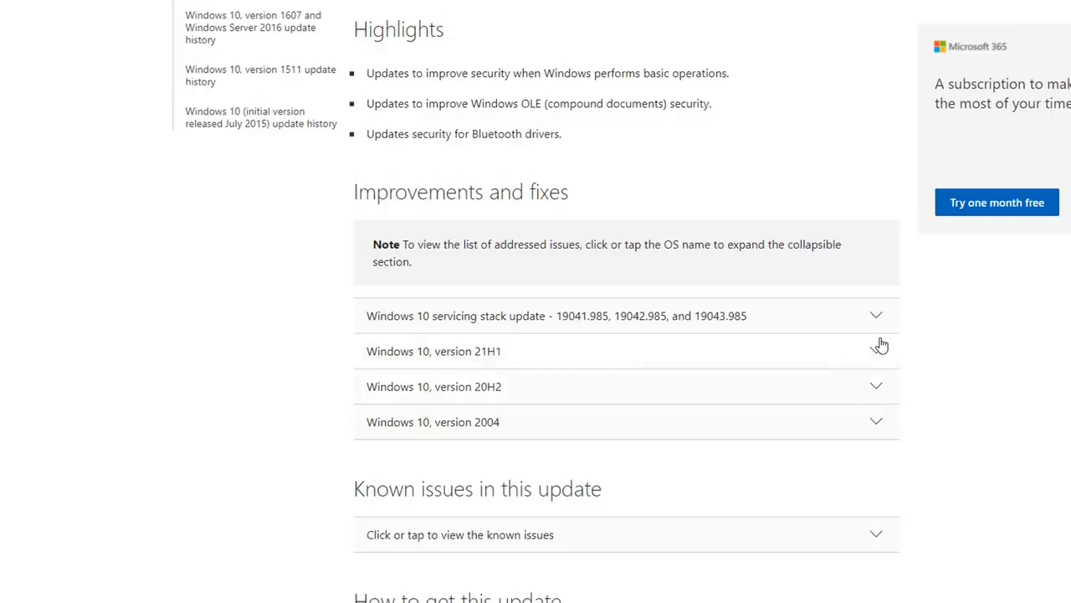
pyautogui.click(878, 354)
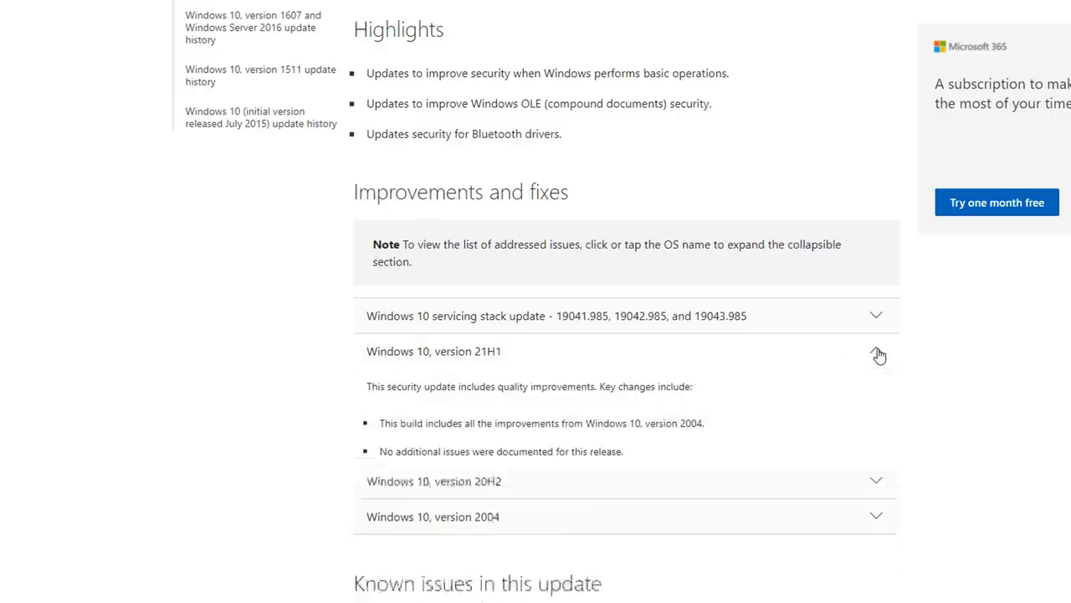
pyautogui.click(878, 354)
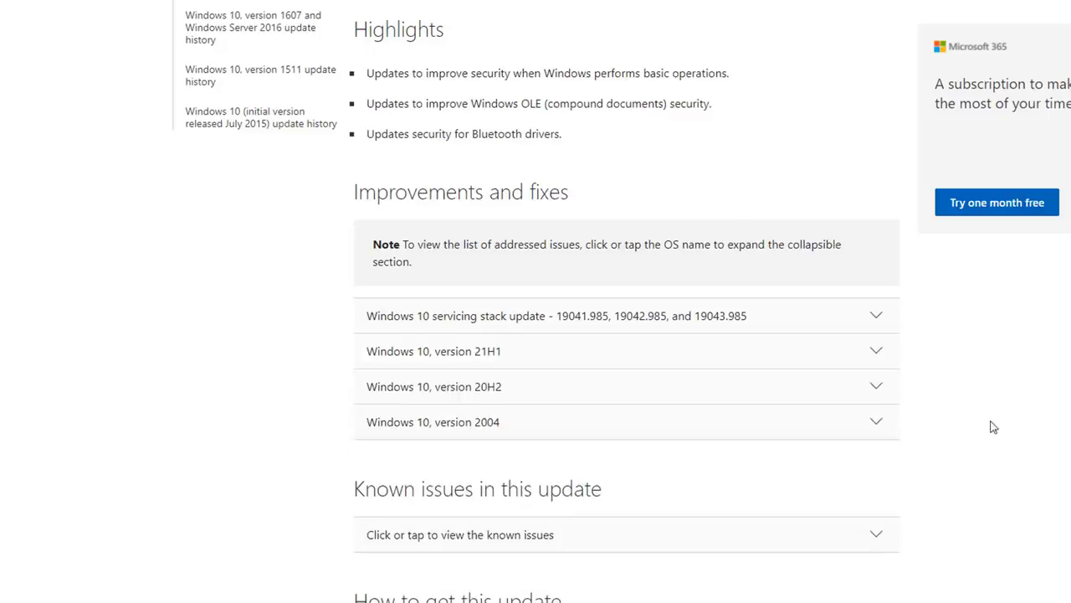
pyautogui.scroll(-1, 536, 306)
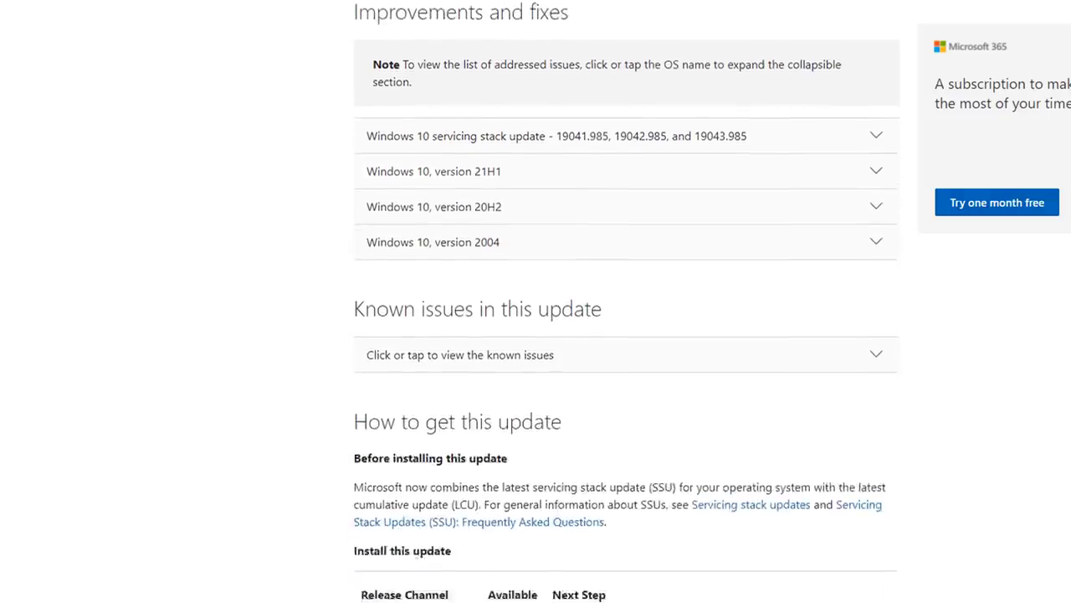
pyautogui.scroll(-4, 626, 302)
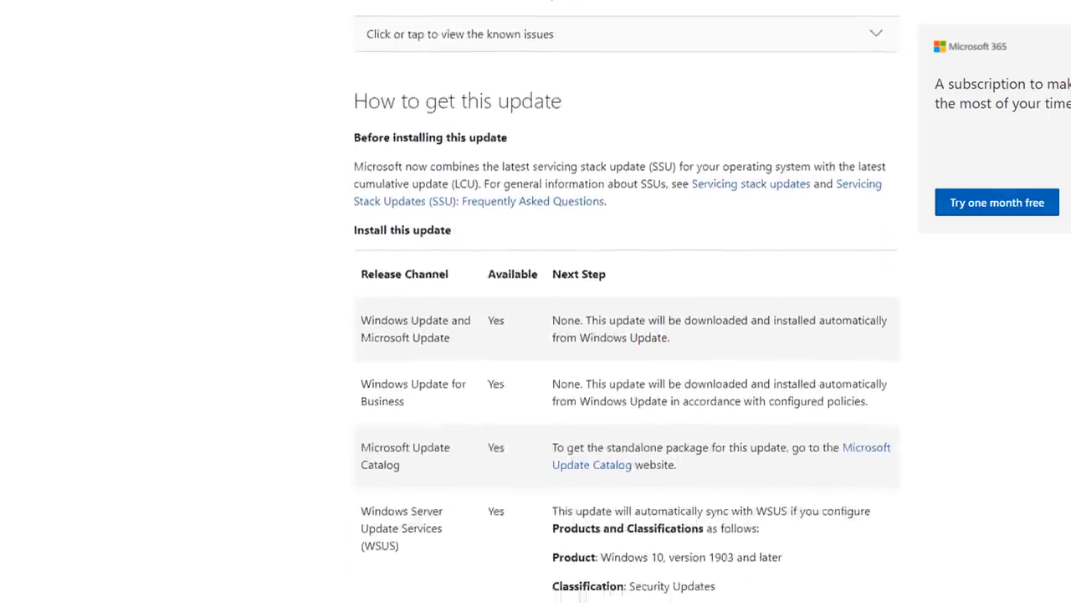
pyautogui.scroll(-1, 626, 301)
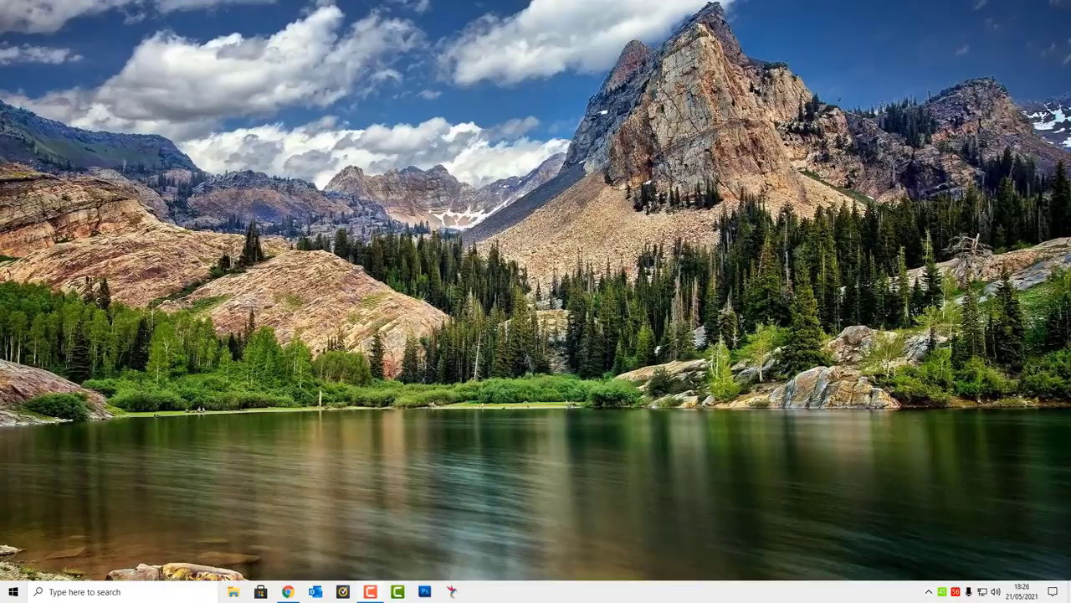